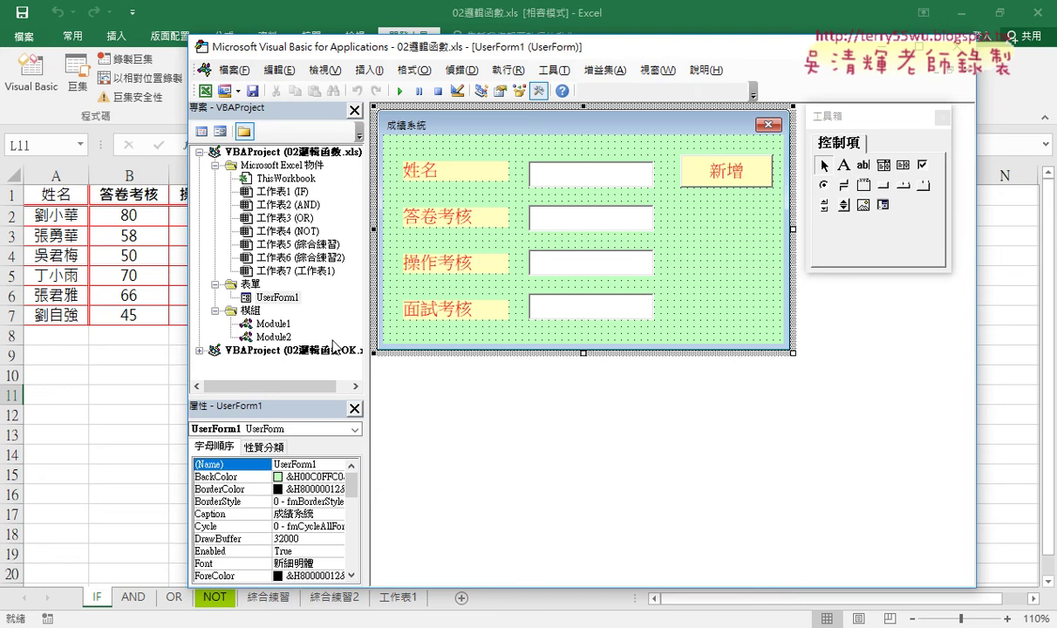
Step: Review the 啟動表單 procedure and its UserForm1.Show statement in Module1
{"action": "double_click", "coordinate": [278, 324]}
{"action": "scroll", "coordinate": [524, 489], "scroll_direction": "down", "scroll_amount": 4}
{"action": "scroll", "coordinate": [524, 486], "scroll_direction": "down", "scroll_amount": 4}
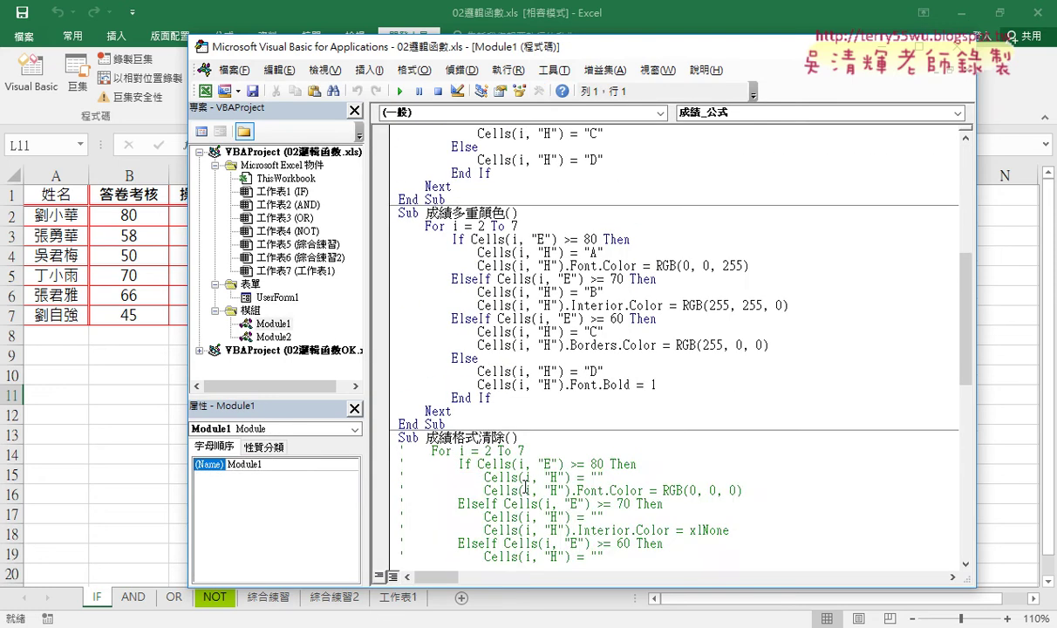
{"action": "scroll", "coordinate": [524, 487], "scroll_direction": "down", "scroll_amount": 8}
{"action": "scroll", "coordinate": [524, 487], "scroll_direction": "down", "scroll_amount": 6}
{"action": "left_click_drag", "start_coordinate": [461, 417], "coordinate": [392, 383]}
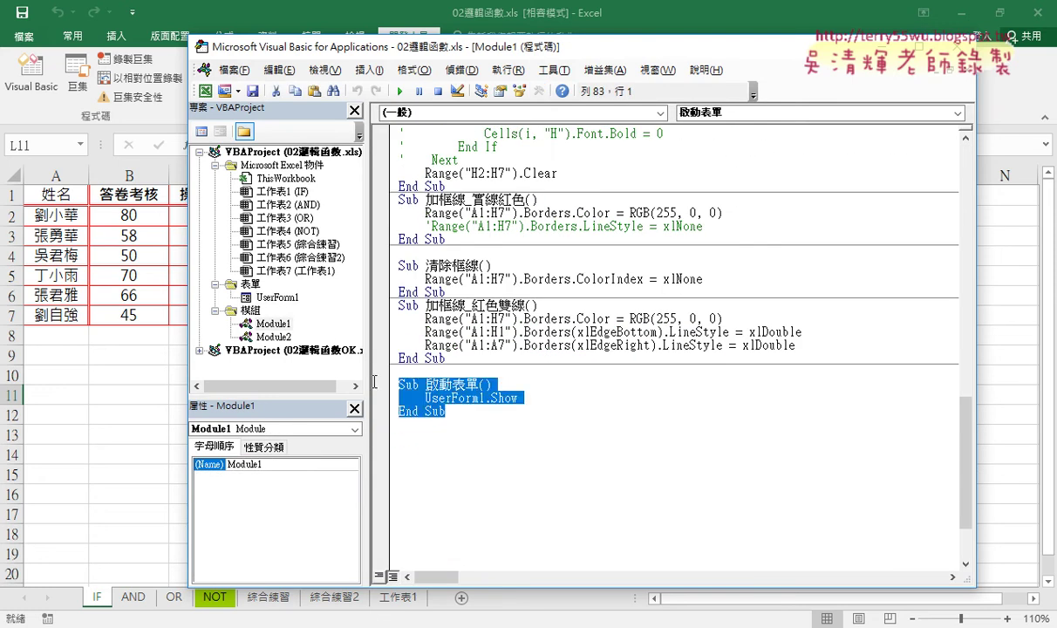
{"action": "left_click", "coordinate": [524, 398]}
{"action": "left_click_drag", "start_coordinate": [518, 397], "coordinate": [452, 397]}
Step: Check the UserForm1.Show line in ThisWorkbook's Workbook_Open code
{"action": "double_click", "coordinate": [285, 178]}
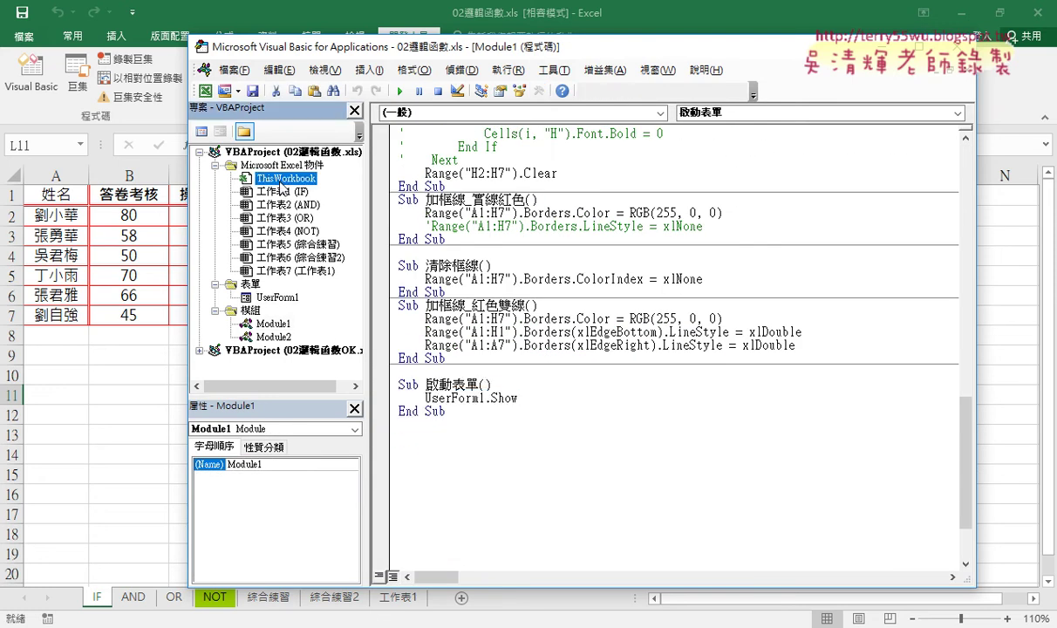
{"action": "left_click", "coordinate": [462, 149]}
{"action": "mouse_move", "coordinate": [518, 146]}
{"action": "left_mouse_down"}
{"action": "mouse_move", "coordinate": [425, 148]}
{"action": "mouse_move", "coordinate": [424, 157]}
{"action": "left_mouse_up"}
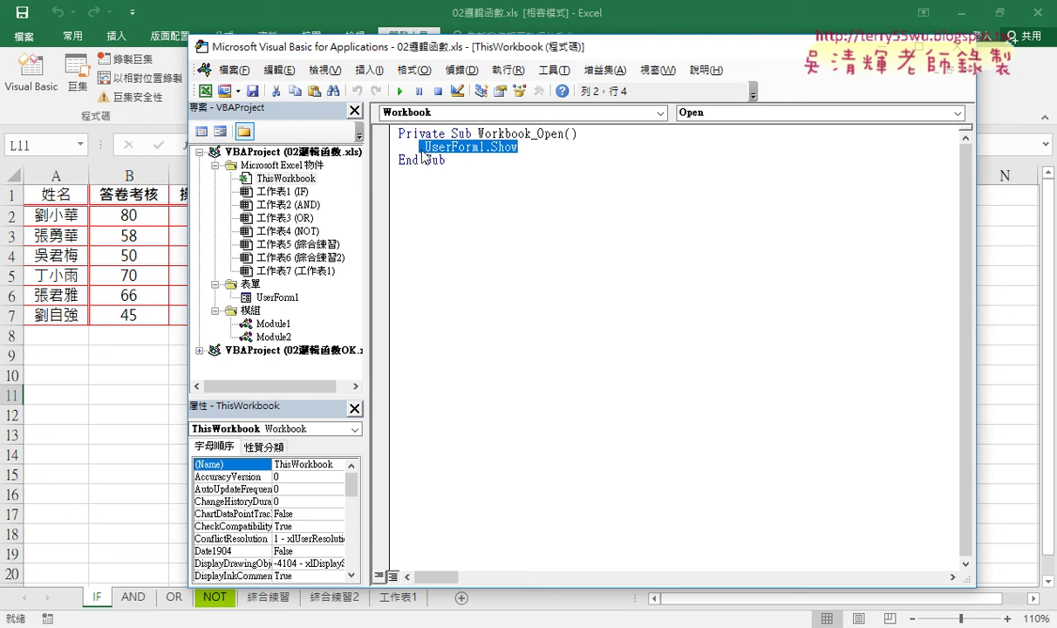
Step: Open UserForm1's design, then run 啟動表單 from the worksheet to show the 成績系統 form
{"action": "double_click", "coordinate": [277, 297]}
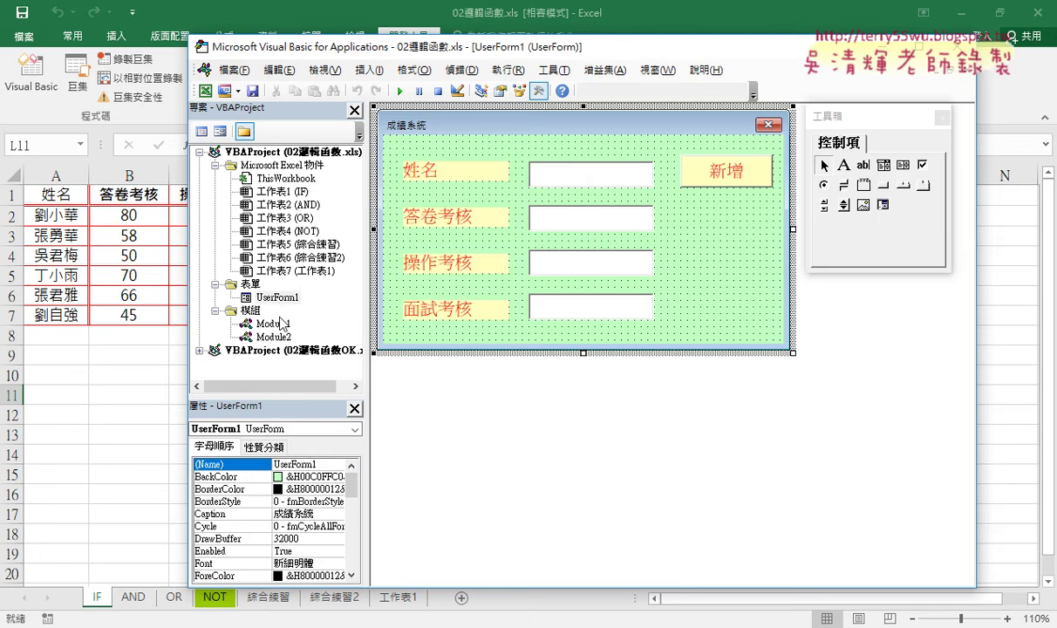
{"action": "left_click", "coordinate": [131, 454]}
{"action": "left_click", "coordinate": [713, 447]}
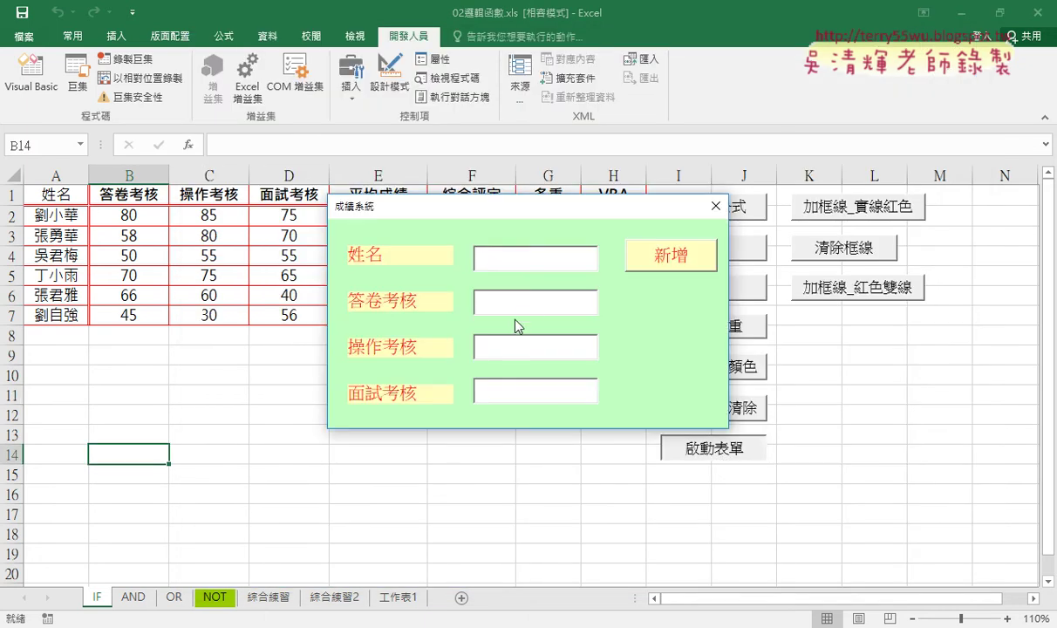
Step: Move the 成績系統 form to the upper right, clear of the grade table
{"action": "left_click", "coordinate": [628, 255]}
{"action": "mouse_move", "coordinate": [632, 215]}
{"action": "left_mouse_down"}
{"action": "mouse_move", "coordinate": [896, 164]}
{"action": "mouse_move", "coordinate": [907, 275]}
{"action": "left_mouse_up"}
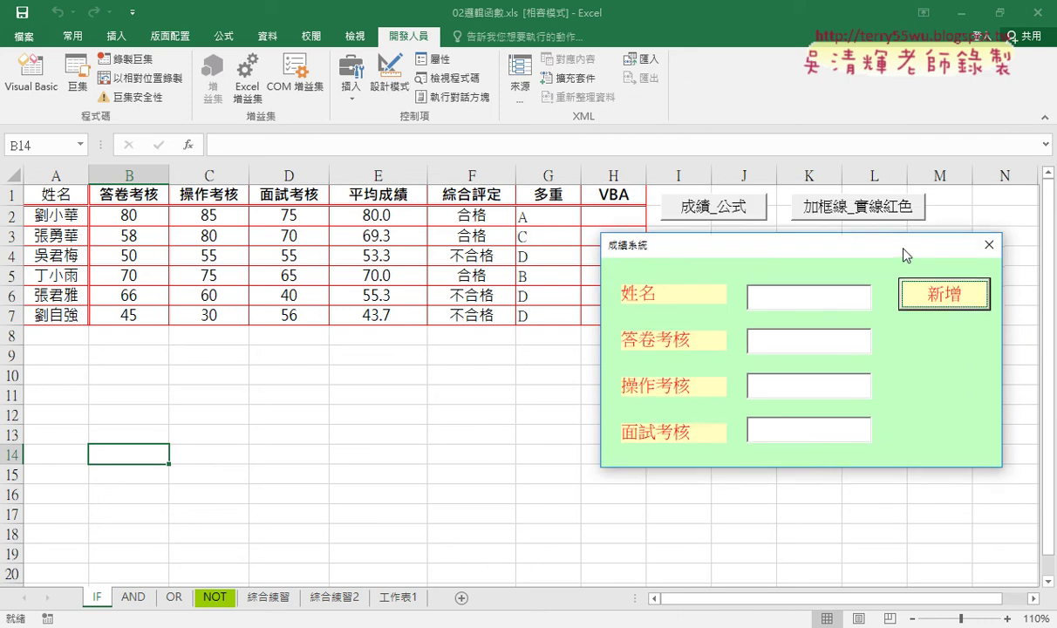
{"action": "left_click_drag", "start_coordinate": [903, 274], "coordinate": [899, 150]}
Step: Cycle through the 姓名, 答卷考核, 操作考核 and 面試考核 boxes twice, ending in 姓名
{"action": "left_click", "coordinate": [802, 185]}
{"action": "left_click", "coordinate": [780, 237]}
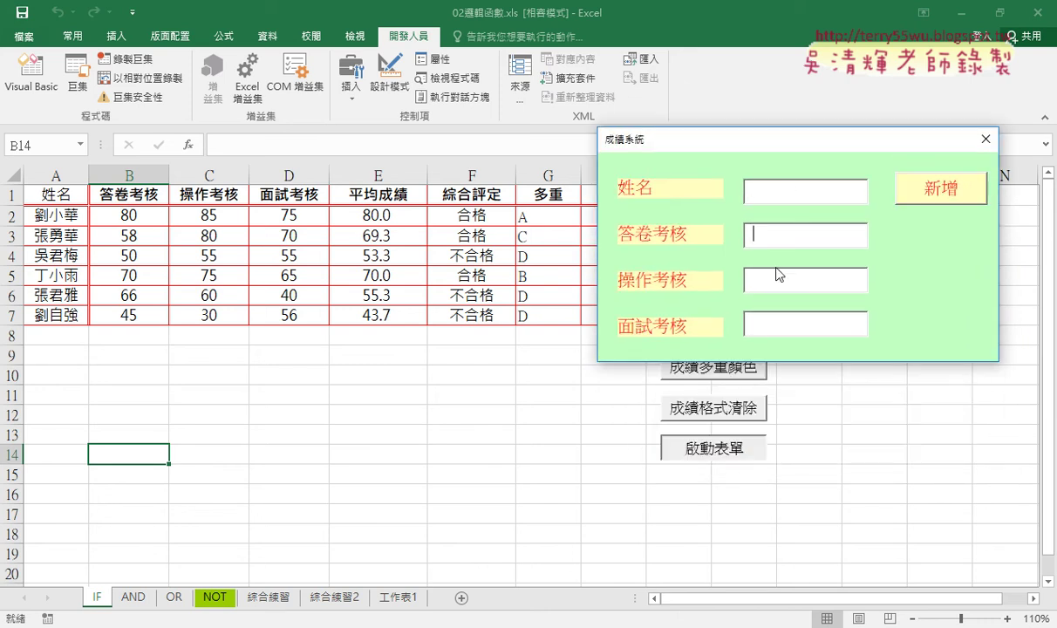
{"action": "left_click", "coordinate": [776, 280]}
{"action": "left_click", "coordinate": [778, 324]}
{"action": "left_click", "coordinate": [783, 196]}
{"action": "left_click", "coordinate": [774, 234]}
{"action": "left_click", "coordinate": [772, 281]}
{"action": "left_click", "coordinate": [764, 322]}
{"action": "left_click", "coordinate": [785, 196]}
Step: Drag over the sheet and form, dismiss with Escape, and switch to the browser
{"action": "mouse_move", "coordinate": [20, 321]}
{"action": "left_mouse_down"}
{"action": "mouse_move", "coordinate": [19, 349]}
{"action": "mouse_move", "coordinate": [172, 315]}
{"action": "mouse_move", "coordinate": [276, 354]}
{"action": "mouse_move", "coordinate": [37, 354]}
{"action": "left_mouse_up"}
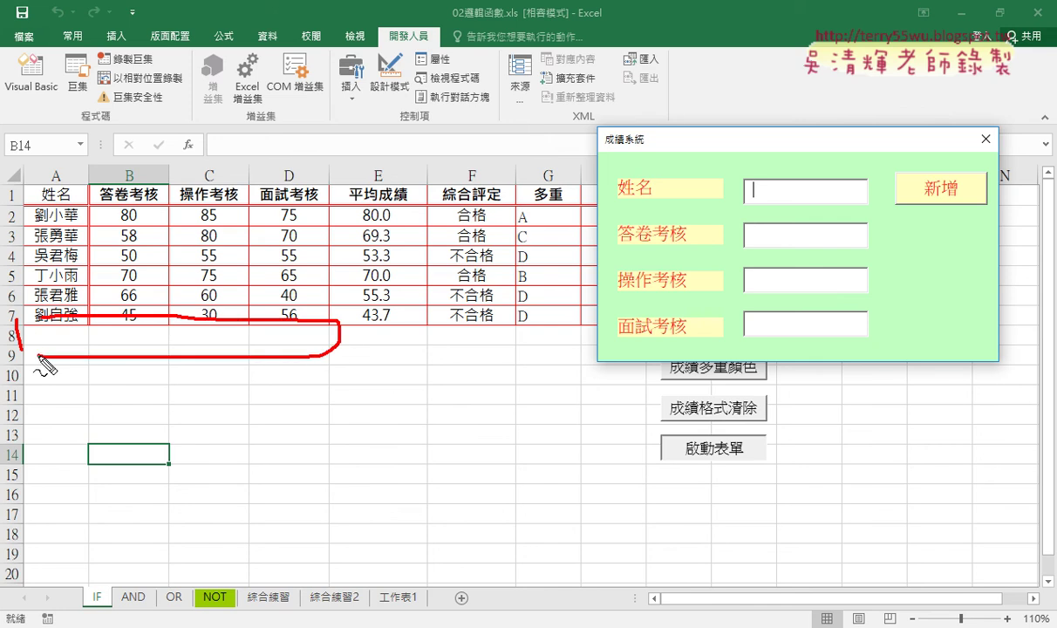
{"action": "mouse_move", "coordinate": [343, 314]}
{"action": "left_mouse_down"}
{"action": "mouse_move", "coordinate": [346, 347]}
{"action": "mouse_move", "coordinate": [569, 319]}
{"action": "mouse_move", "coordinate": [342, 357]}
{"action": "left_mouse_up"}
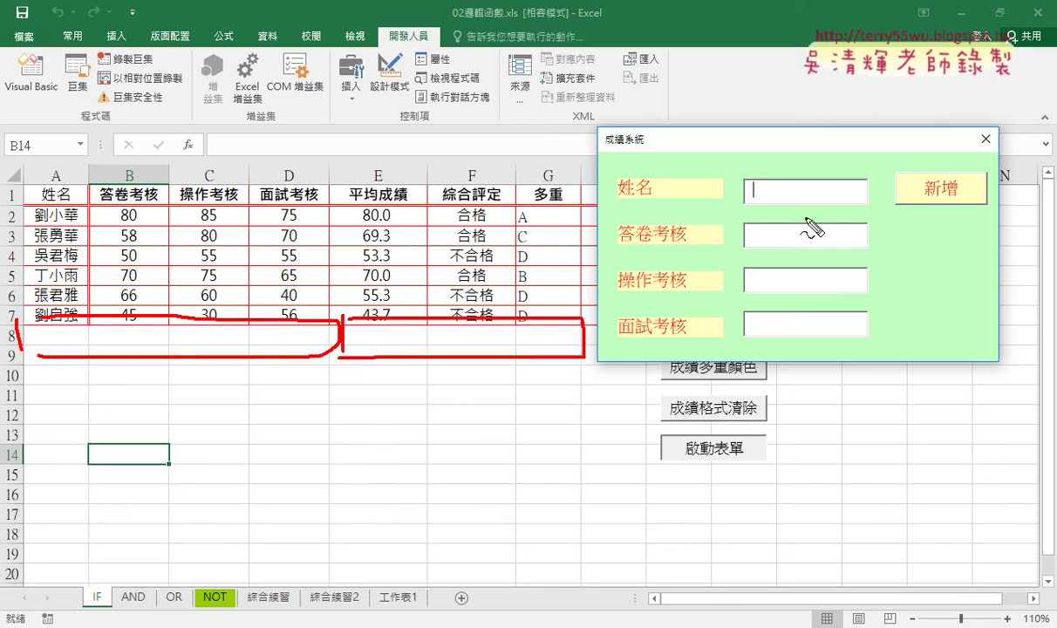
{"action": "left_click_drag", "start_coordinate": [800, 222], "coordinate": [750, 299]}
{"action": "left_click_drag", "start_coordinate": [748, 247], "coordinate": [789, 294]}
{"action": "mouse_move", "coordinate": [828, 330]}
{"action": "left_mouse_down"}
{"action": "mouse_move", "coordinate": [922, 301]}
{"action": "mouse_move", "coordinate": [772, 199]}
{"action": "mouse_move", "coordinate": [806, 218]}
{"action": "left_mouse_up"}
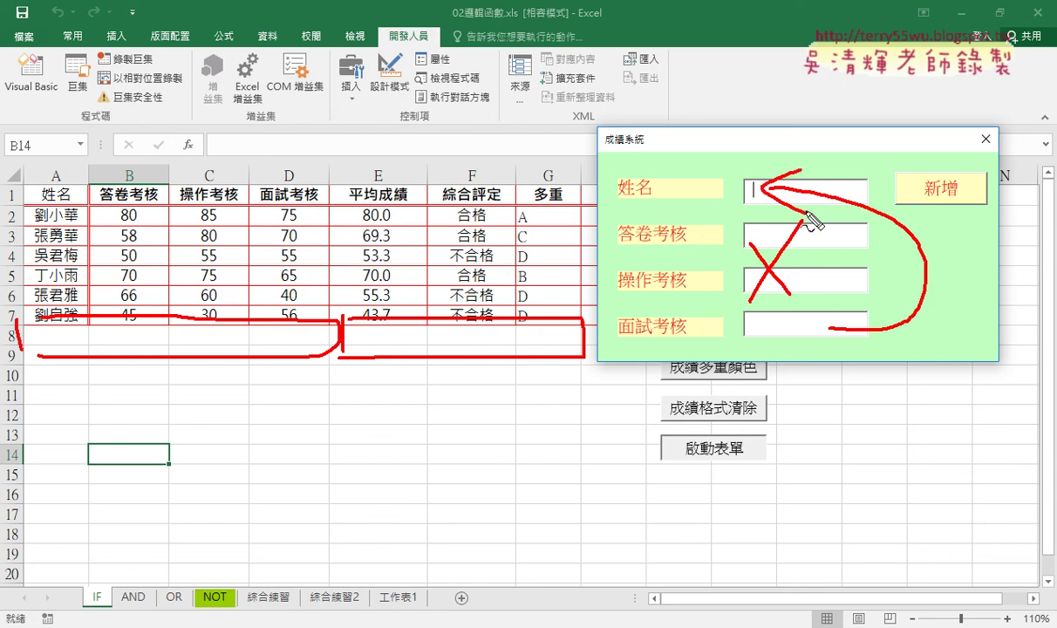
{"action": "key", "text": "Escape"}
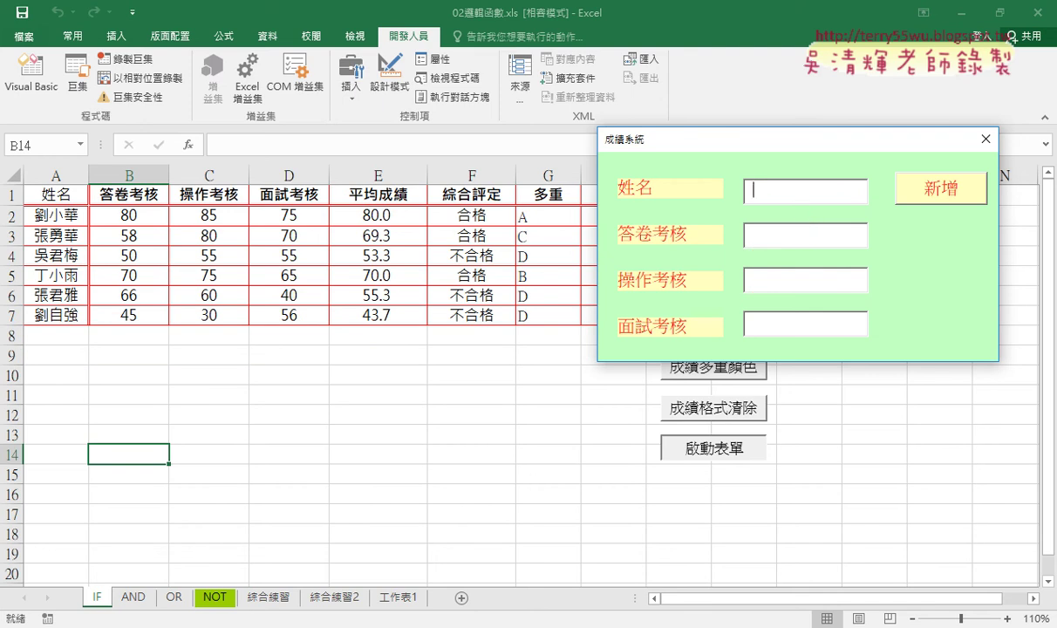
{"action": "key", "text": "alt+Tab"}
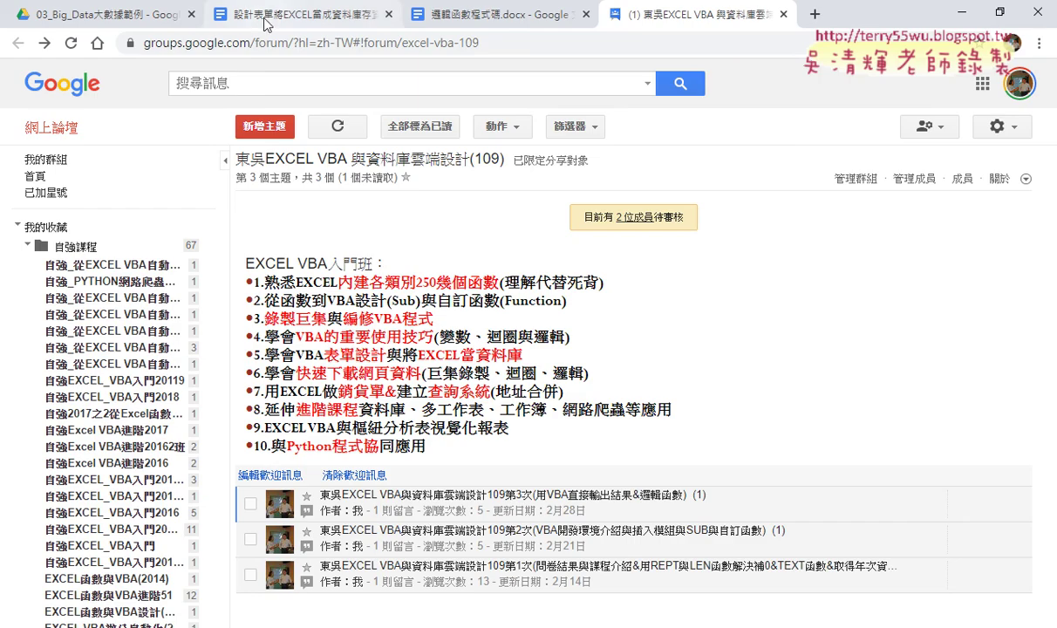
Step: Look over the 啟動表單 procedure in the Google Docs form notes
{"action": "left_click", "coordinate": [279, 13]}
{"action": "scroll", "coordinate": [487, 307], "scroll_direction": "up", "scroll_amount": 5}
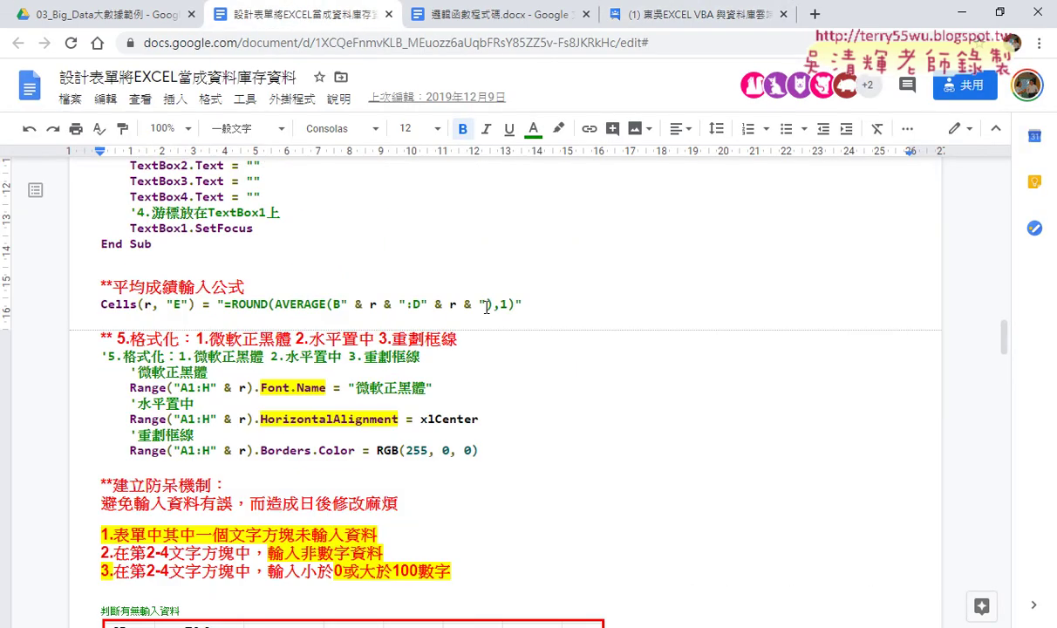
{"action": "scroll", "coordinate": [486, 307], "scroll_direction": "up", "scroll_amount": 5}
{"action": "scroll", "coordinate": [486, 307], "scroll_direction": "up", "scroll_amount": 5}
{"action": "scroll", "coordinate": [487, 307], "scroll_direction": "up", "scroll_amount": 5}
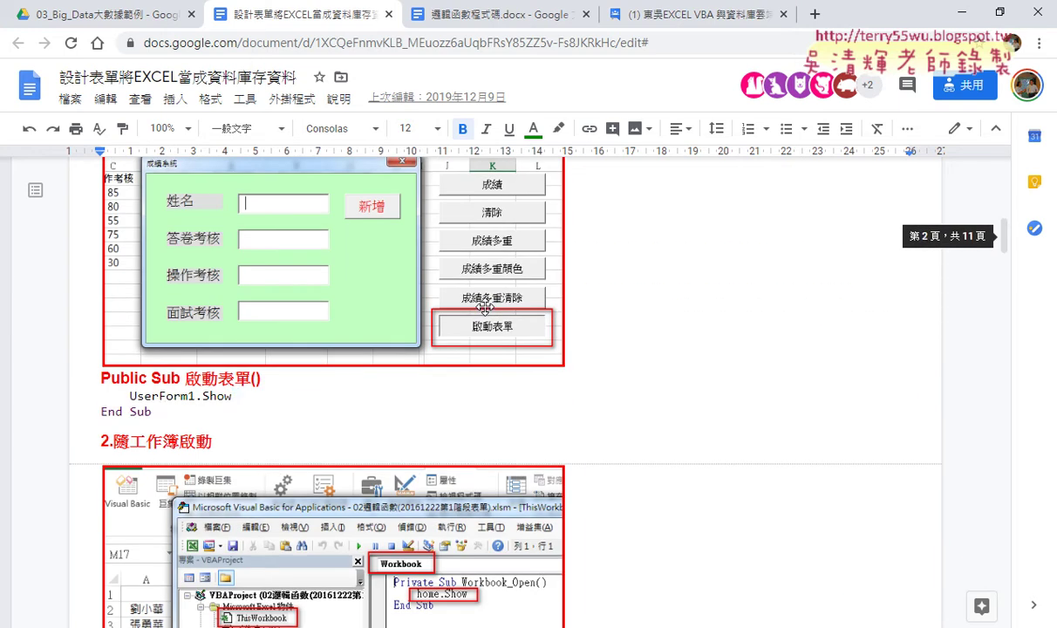
{"action": "left_click_drag", "start_coordinate": [307, 399], "coordinate": [102, 384]}
{"action": "left_click", "coordinate": [153, 405]}
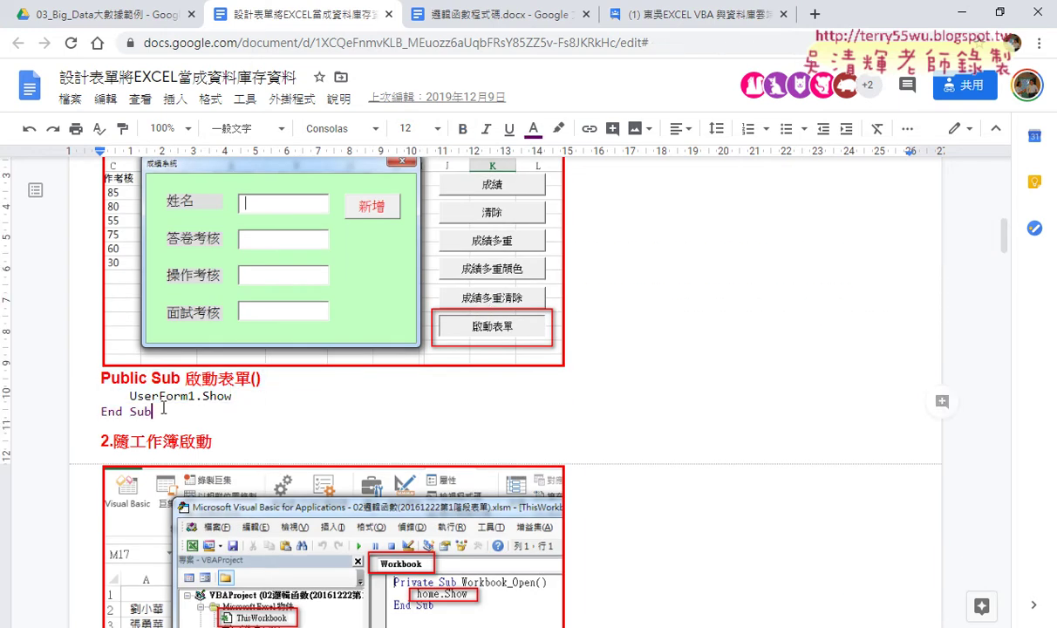
Step: Select the 新增按鈕VBA程式 CommandButton1_Click code and its '1.新增資料 comment line
{"action": "scroll", "coordinate": [153, 401], "scroll_direction": "down", "scroll_amount": 3}
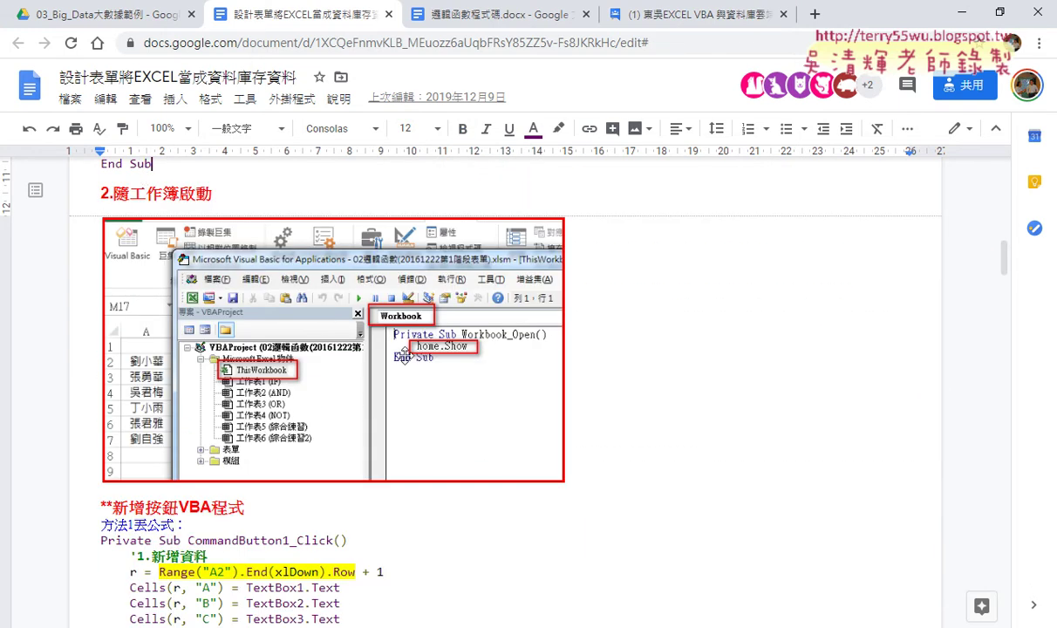
{"action": "scroll", "coordinate": [710, 407], "scroll_direction": "down", "scroll_amount": 4}
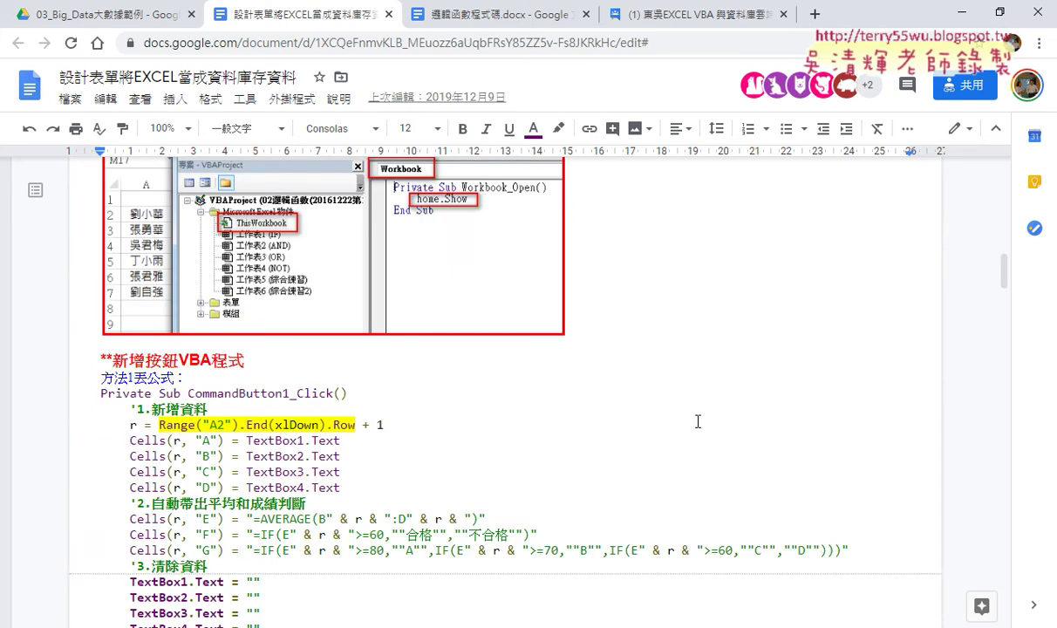
{"action": "left_click", "coordinate": [166, 223]}
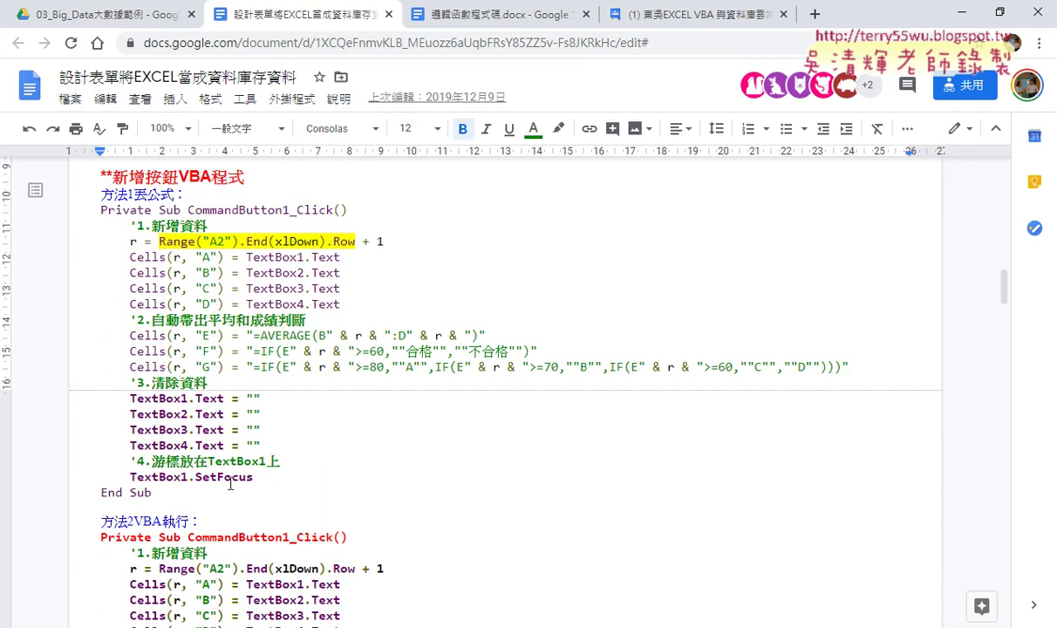
{"action": "mouse_move", "coordinate": [152, 493]}
{"action": "left_mouse_down"}
{"action": "mouse_move", "coordinate": [94, 365]}
{"action": "mouse_move", "coordinate": [84, 210]}
{"action": "left_mouse_up"}
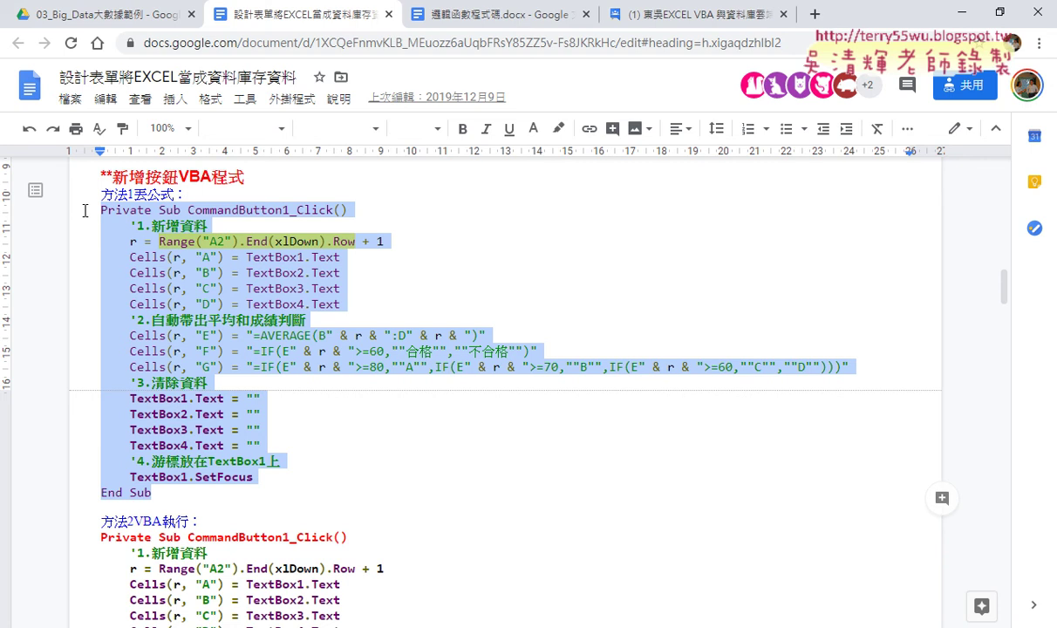
{"action": "left_click", "coordinate": [157, 250]}
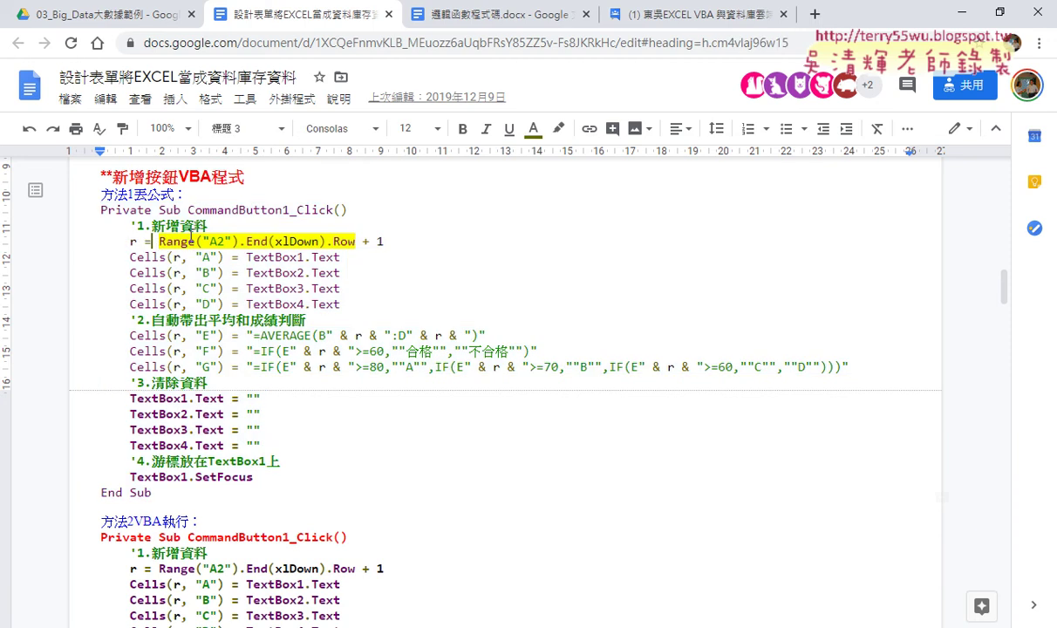
{"action": "left_click_drag", "start_coordinate": [206, 227], "coordinate": [124, 234]}
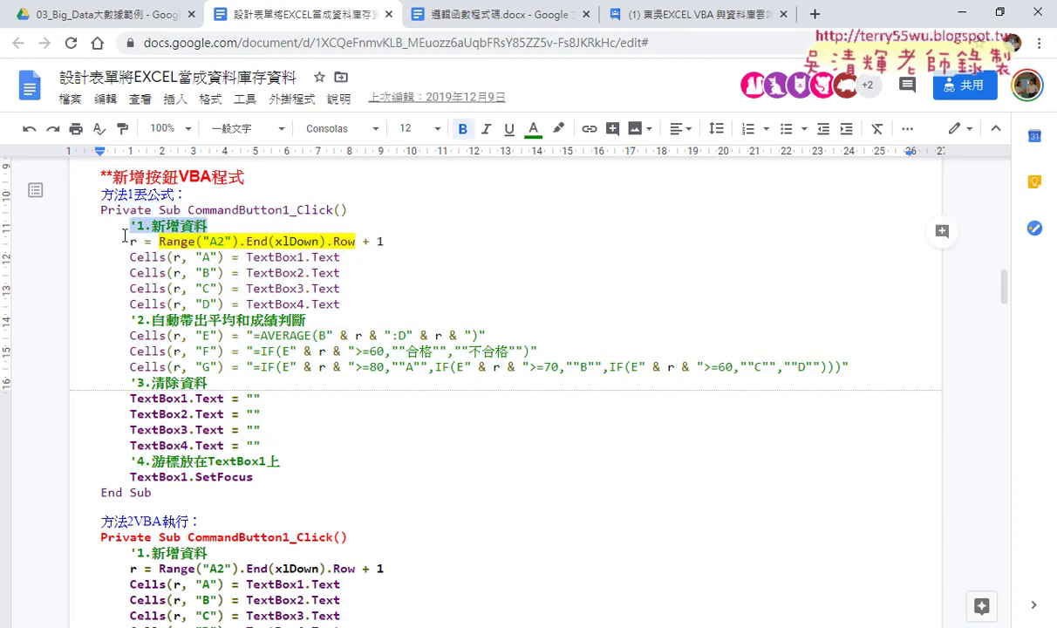
{"action": "left_click", "coordinate": [131, 227]}
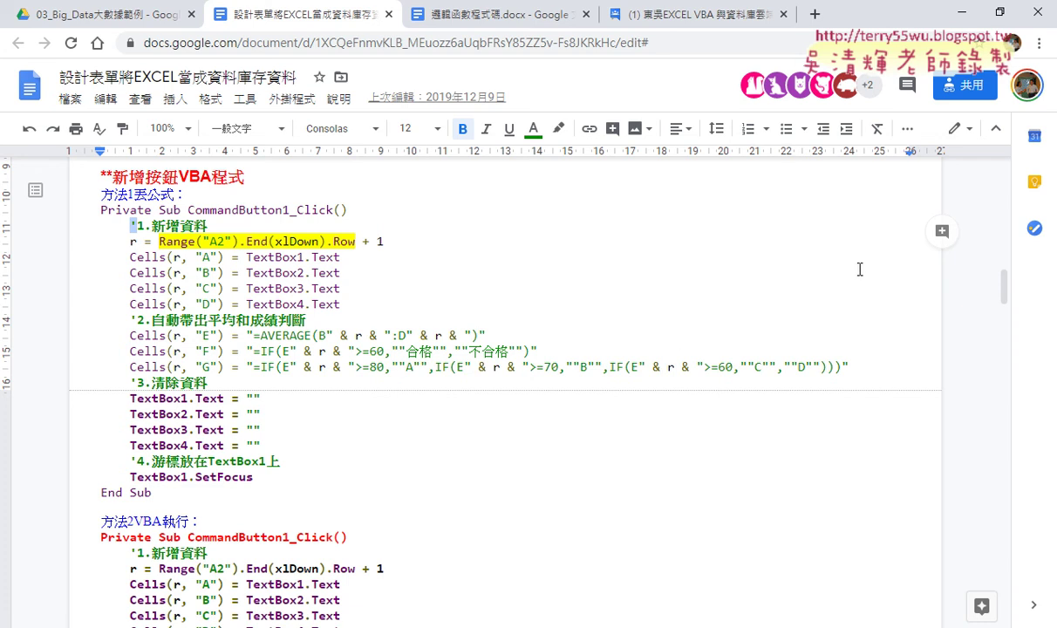
Step: Minimize Chrome, close the running 成績系統 form, and select 新增 in UserForm1's design
{"action": "left_click", "coordinate": [960, 12]}
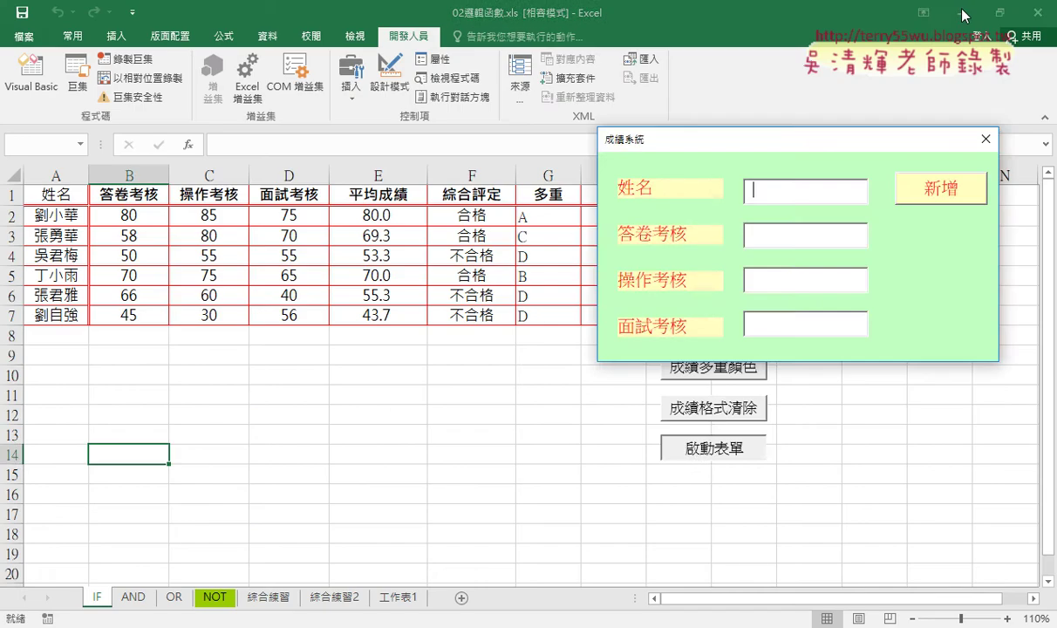
{"action": "left_click", "coordinate": [986, 138]}
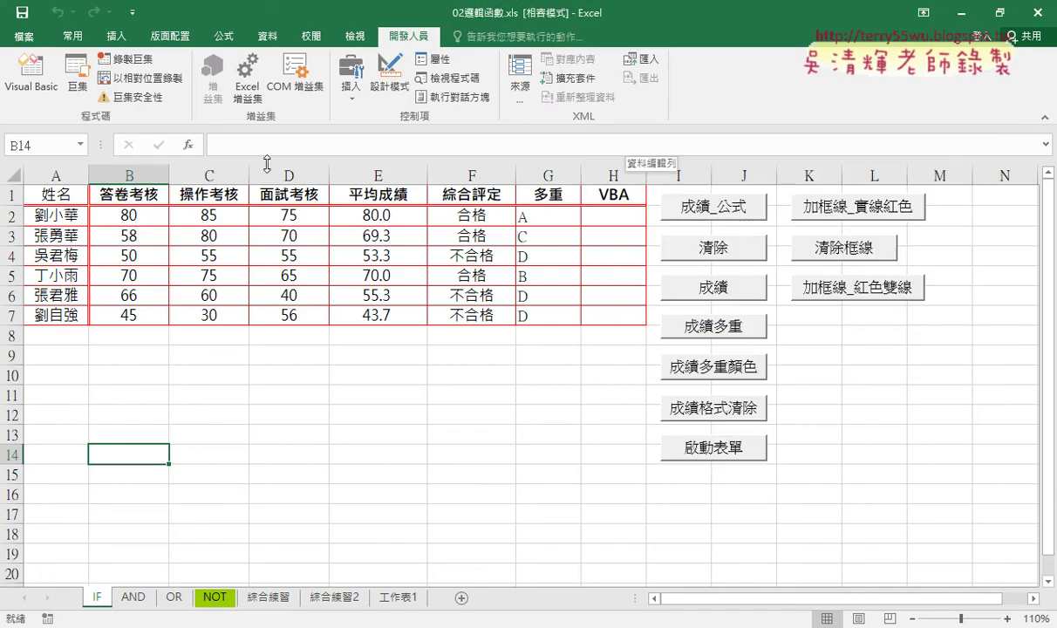
{"action": "left_click", "coordinate": [46, 102]}
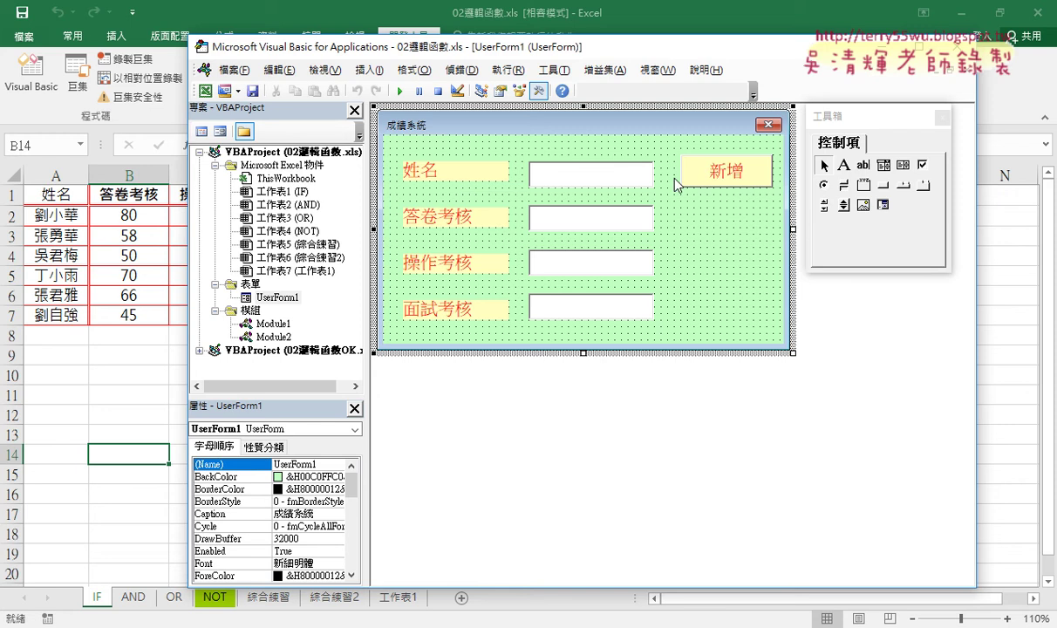
{"action": "left_click", "coordinate": [729, 179]}
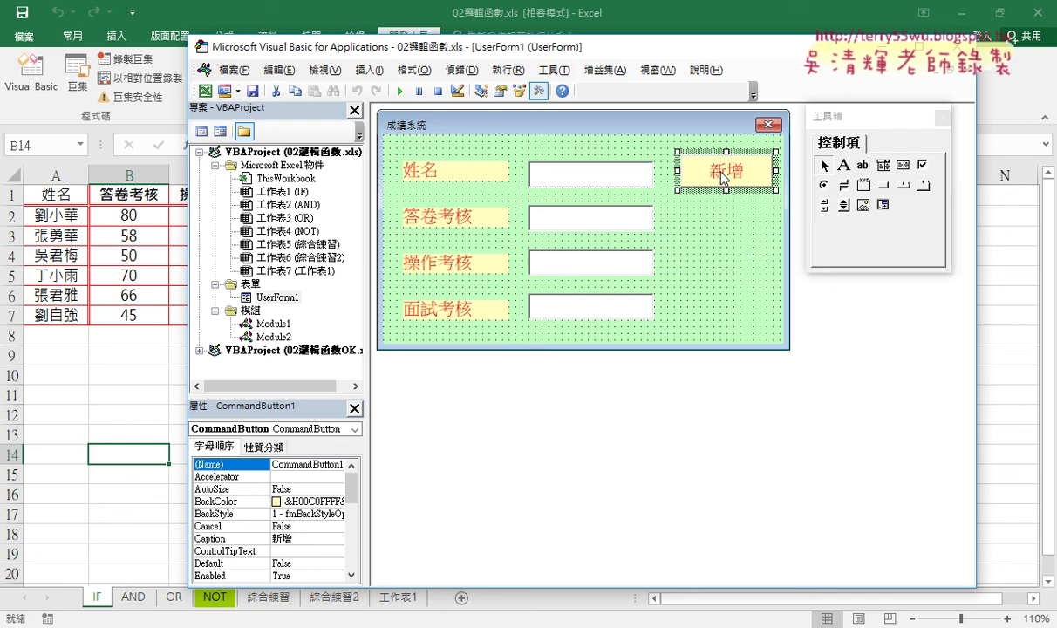
Step: Create the 新增 button's empty CommandButton1_Click procedure and examine its Private Sub … _Click header
{"action": "double_click", "coordinate": [698, 170]}
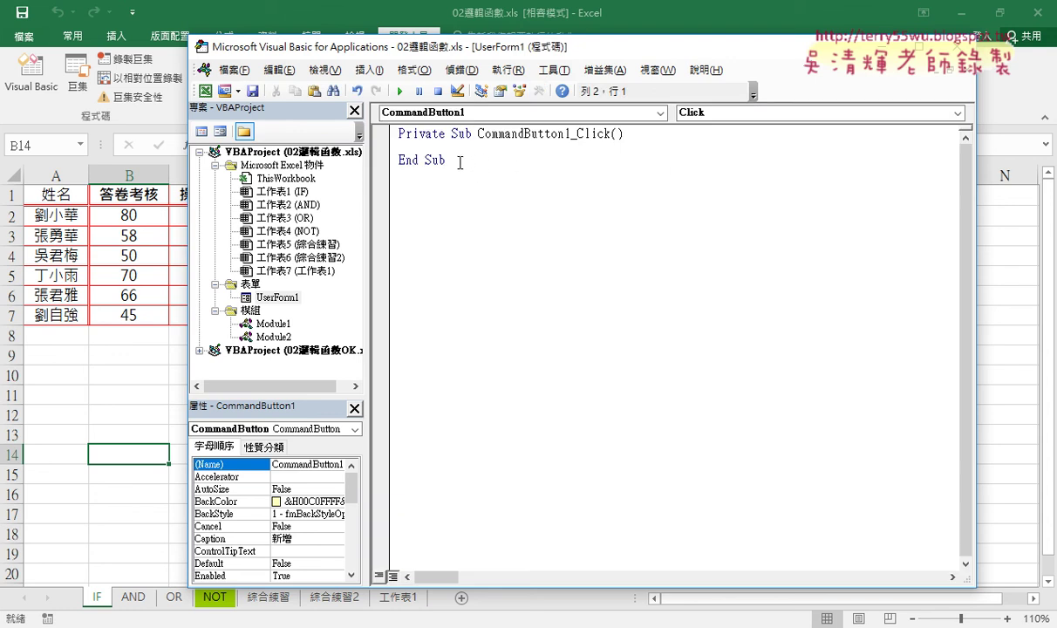
{"action": "left_click_drag", "start_coordinate": [451, 134], "coordinate": [471, 135]}
{"action": "left_click", "coordinate": [446, 133]}
{"action": "left_click_drag", "start_coordinate": [451, 133], "coordinate": [376, 133]}
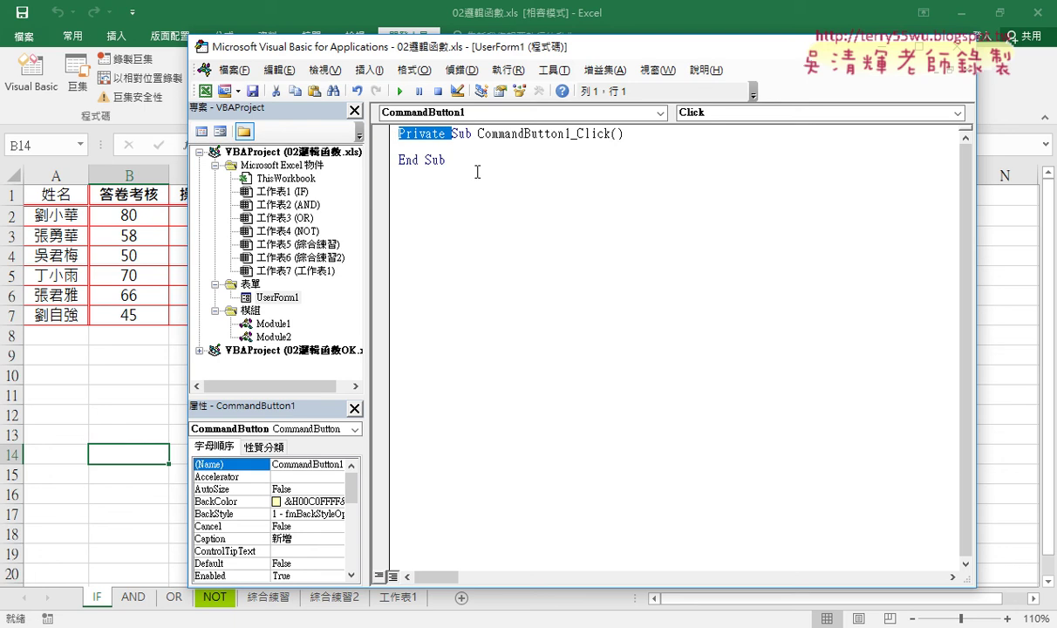
{"action": "left_click", "coordinate": [429, 152]}
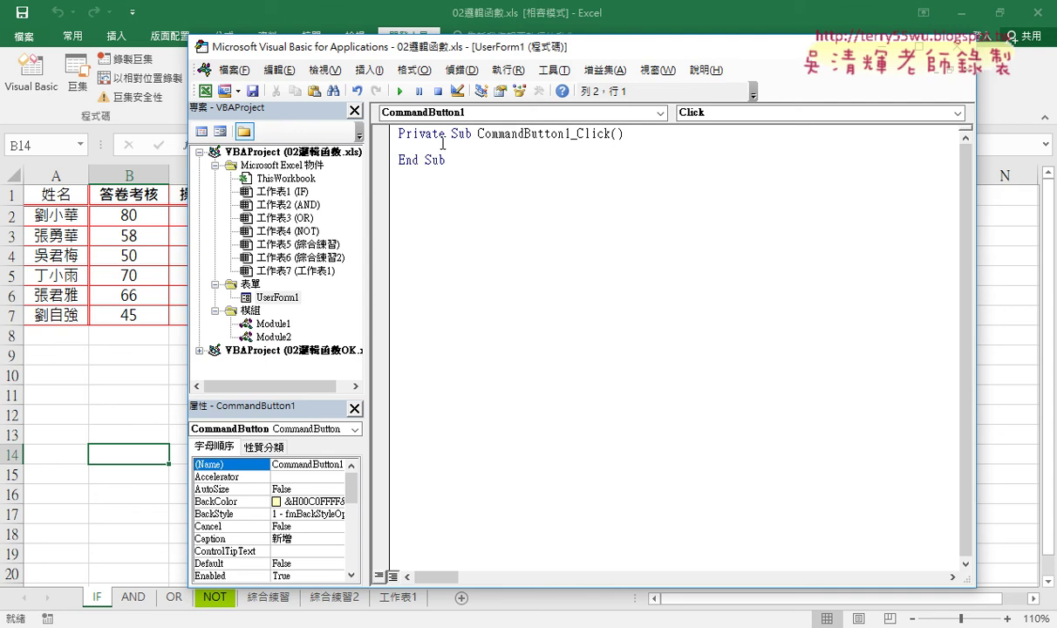
{"action": "left_click_drag", "start_coordinate": [445, 134], "coordinate": [573, 135]}
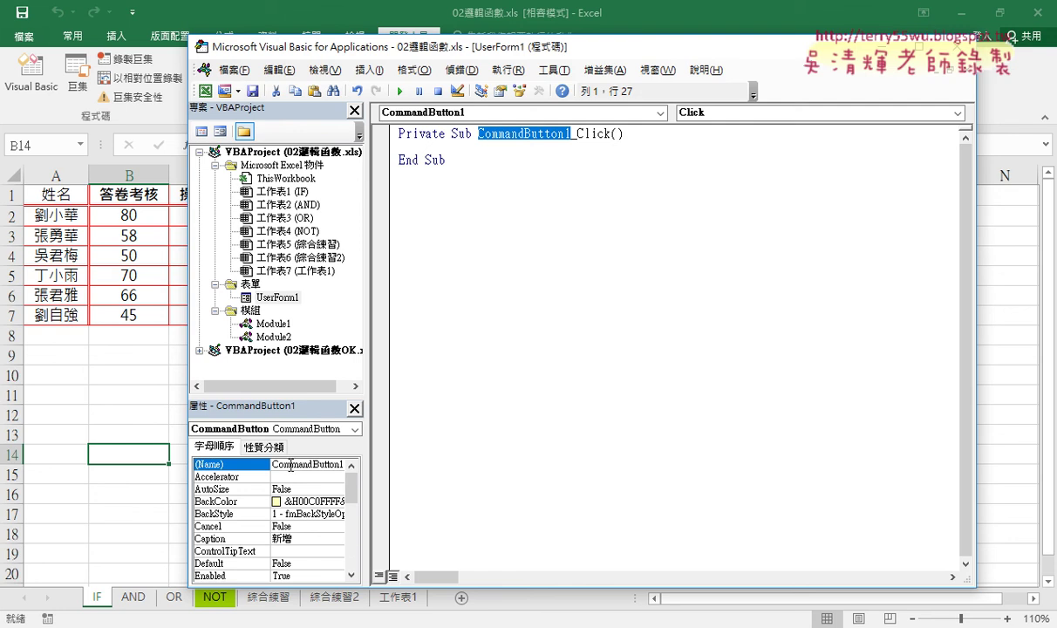
{"action": "left_click", "coordinate": [613, 133]}
{"action": "left_click_drag", "start_coordinate": [614, 133], "coordinate": [571, 133]}
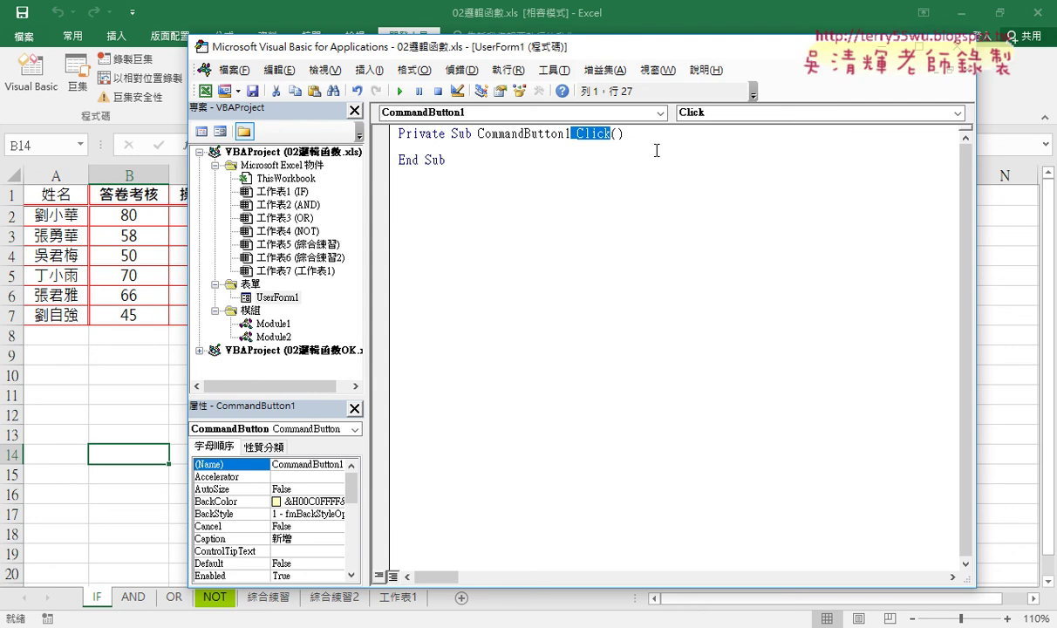
{"action": "left_click", "coordinate": [481, 145]}
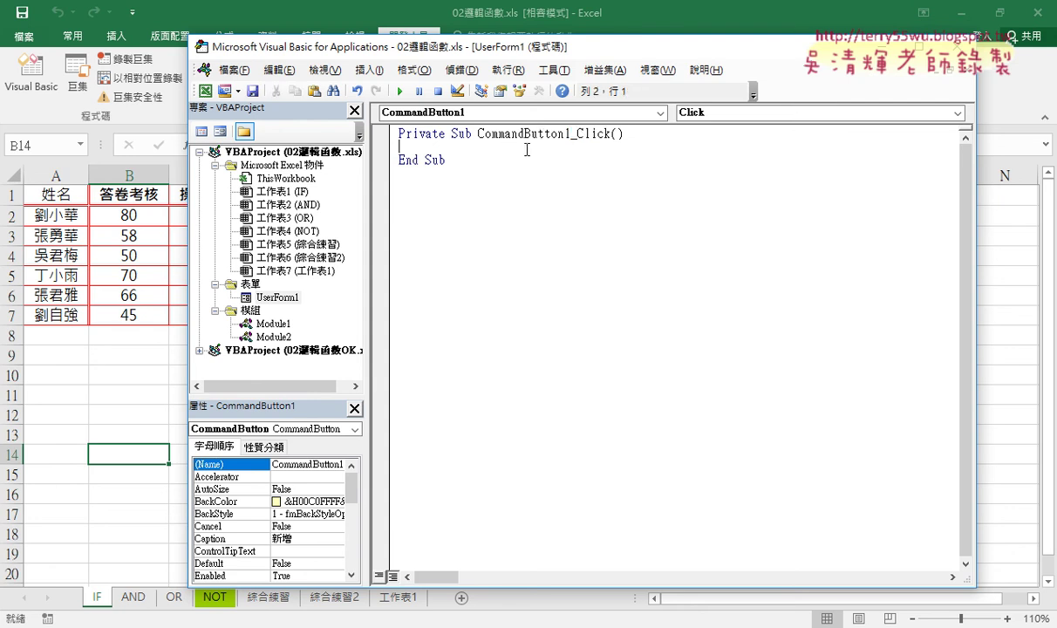
Step: Return to the form design and reopen the 新增 button's click code
{"action": "left_click", "coordinate": [969, 75]}
{"action": "left_click", "coordinate": [672, 242]}
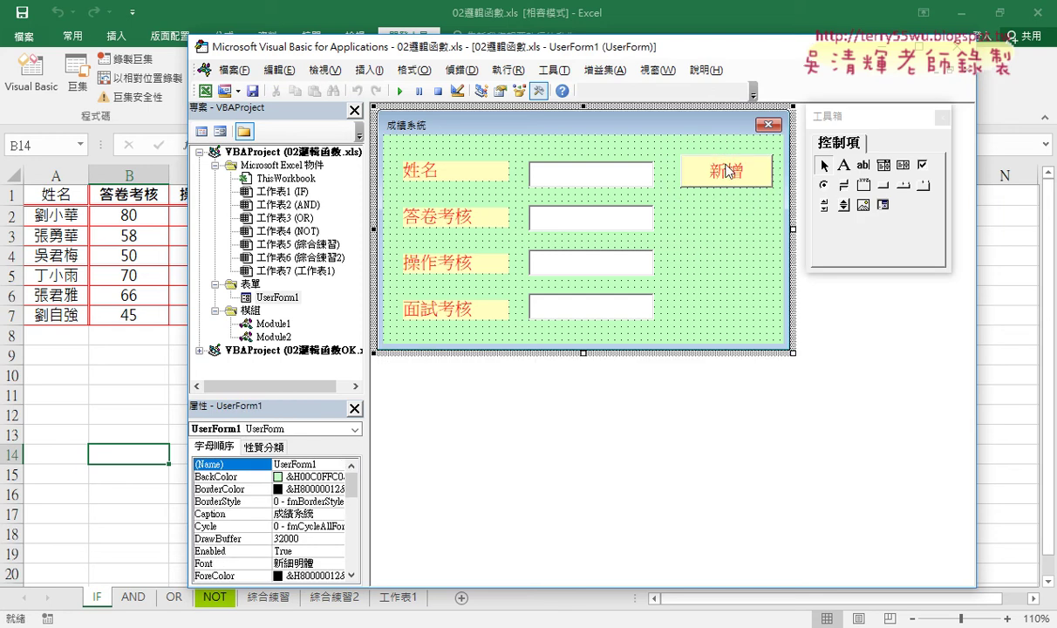
{"action": "double_click", "coordinate": [727, 171]}
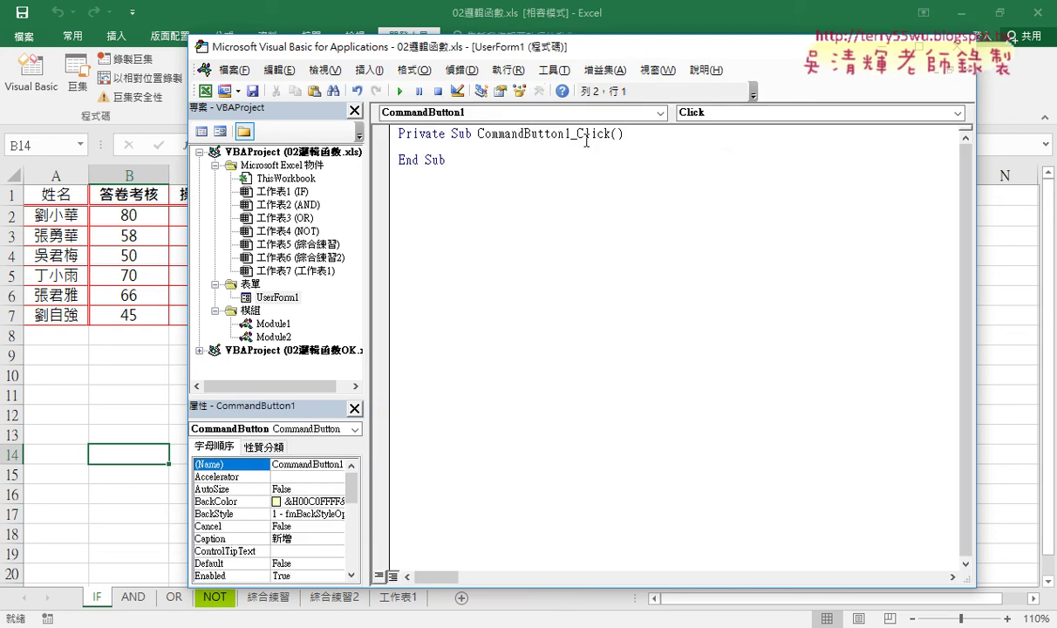
{"action": "left_click", "coordinate": [917, 75]}
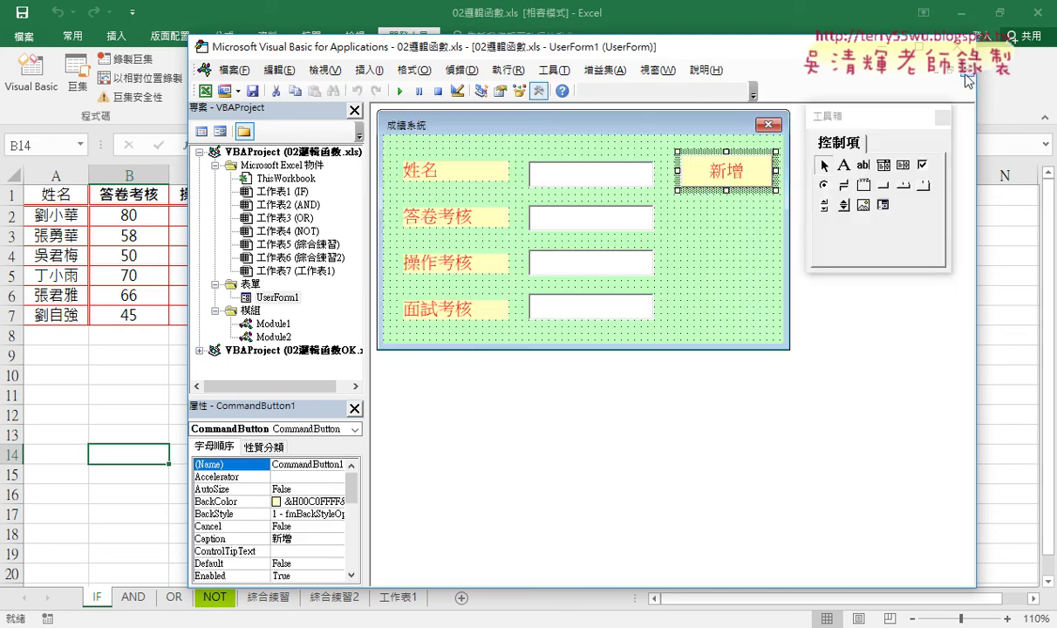
Step: Open Module1 and select the first CommandButton1_Click procedure in the Google Docs notes
{"action": "double_click", "coordinate": [270, 322]}
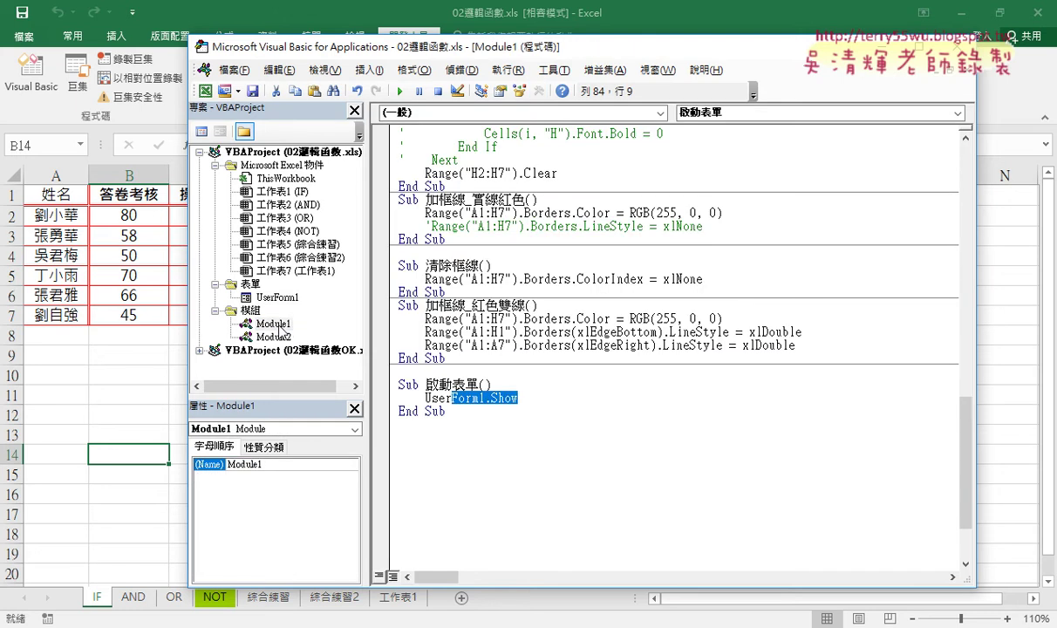
{"action": "left_click", "coordinate": [418, 436]}
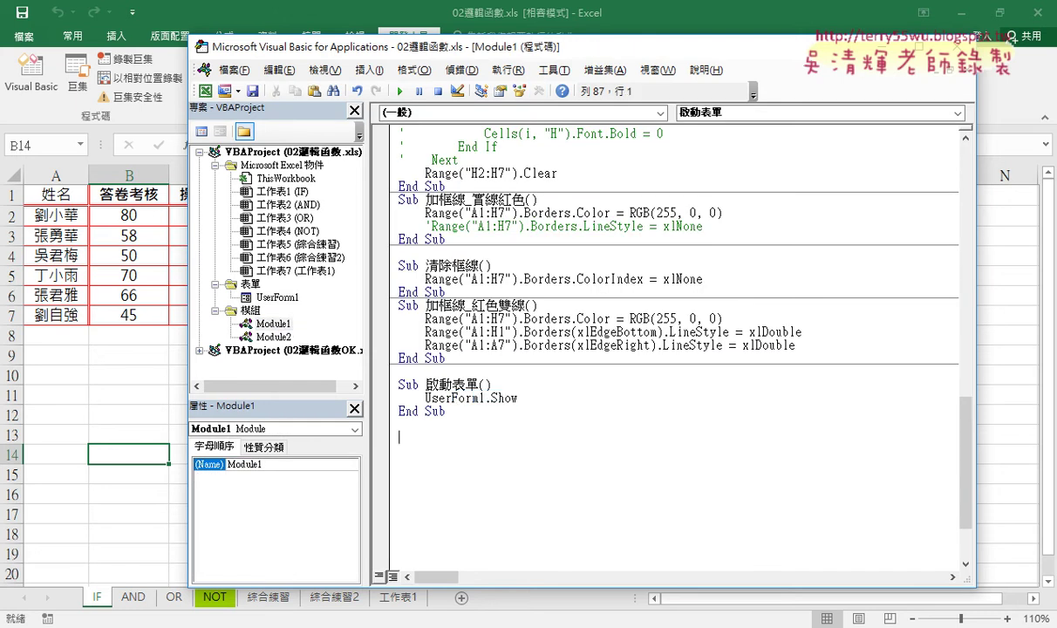
{"action": "left_click", "coordinate": [179, 553]}
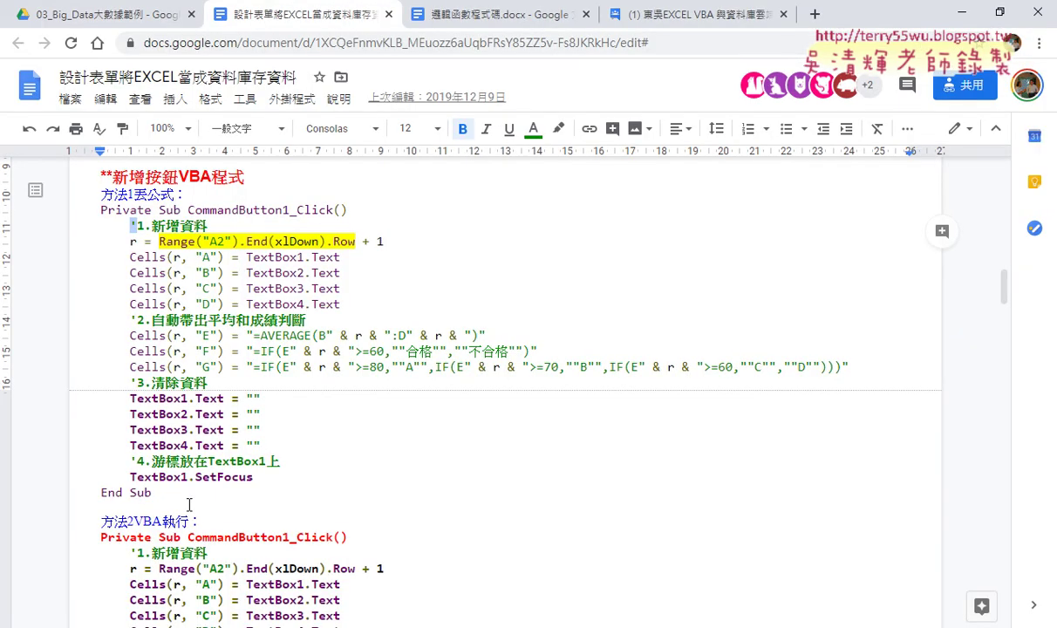
{"action": "left_click_drag", "start_coordinate": [188, 504], "coordinate": [87, 208]}
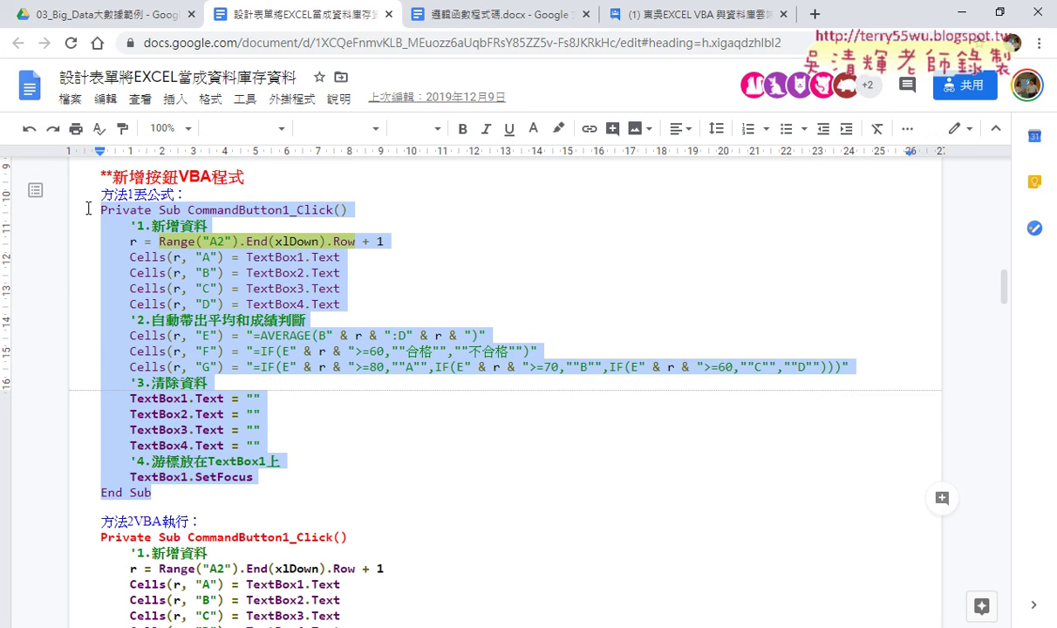
Step: Paste the notes' click procedure into Module1, run it into error 424, then reset
{"action": "key", "text": "alt+Tab"}
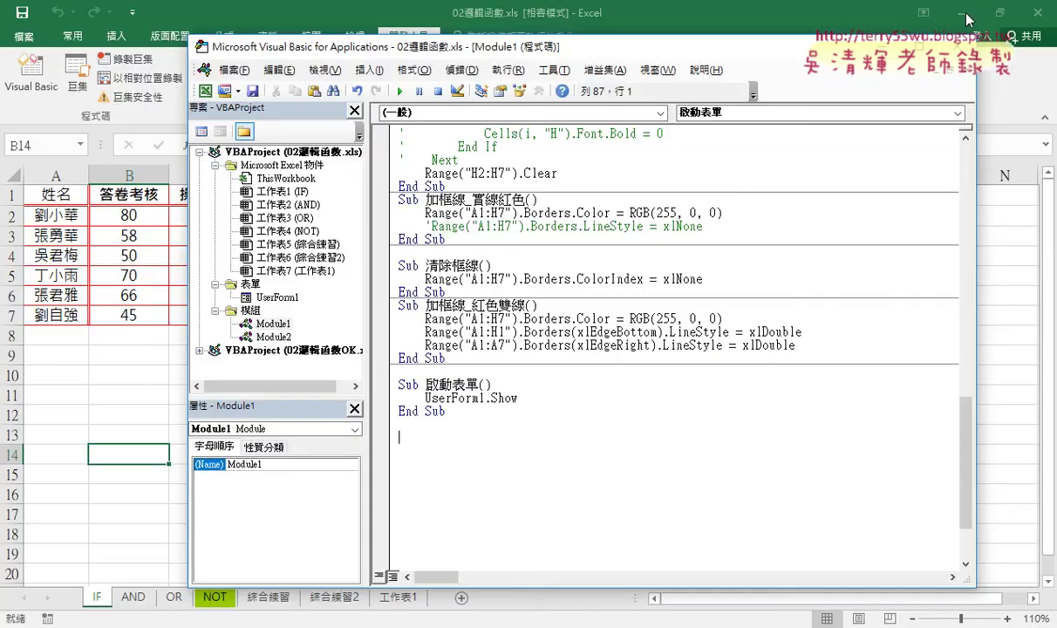
{"action": "key", "text": "ctrl+v"}
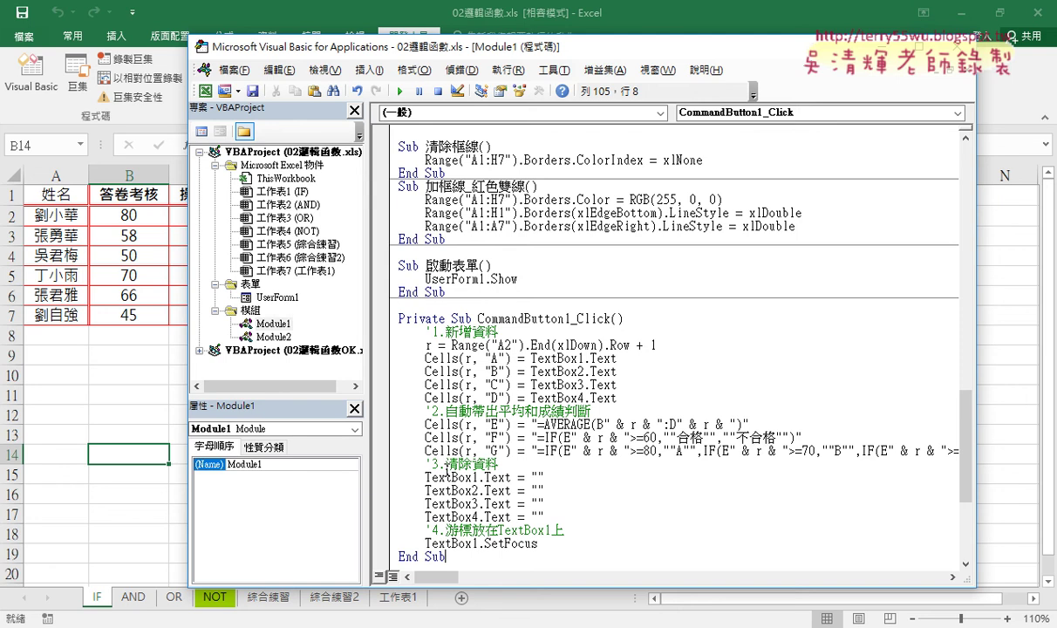
{"action": "left_click", "coordinate": [399, 90]}
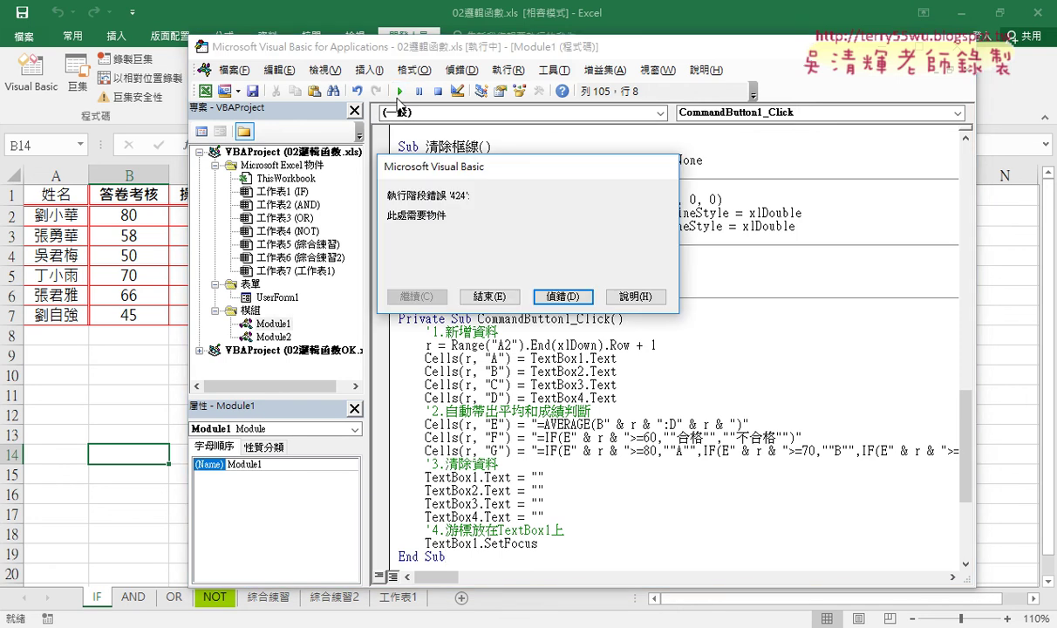
{"action": "left_click", "coordinate": [527, 284]}
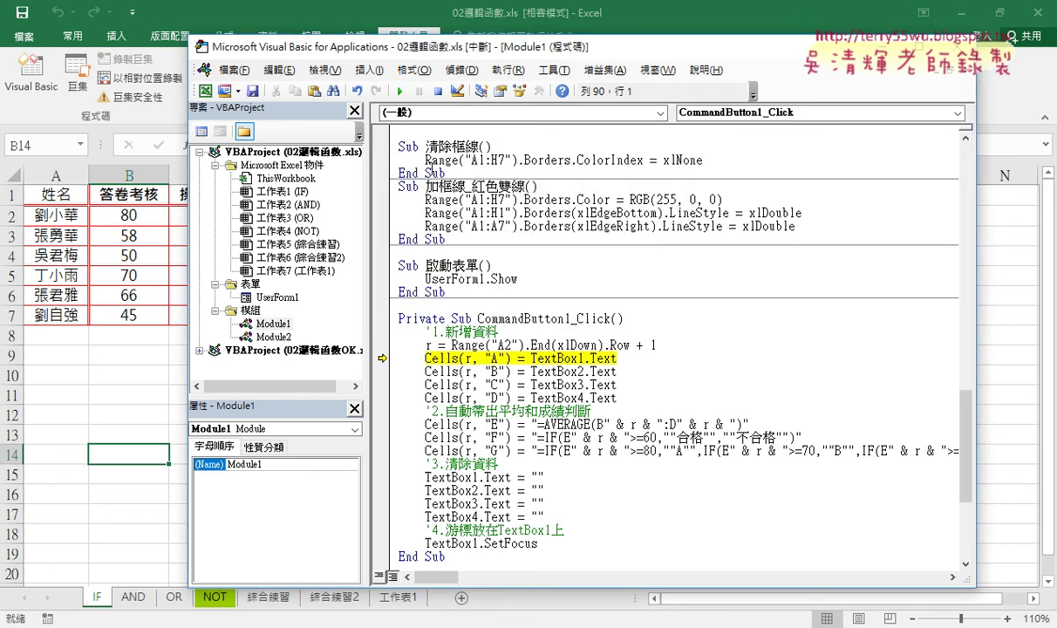
{"action": "left_click", "coordinate": [438, 91]}
{"action": "left_click", "coordinate": [504, 345]}
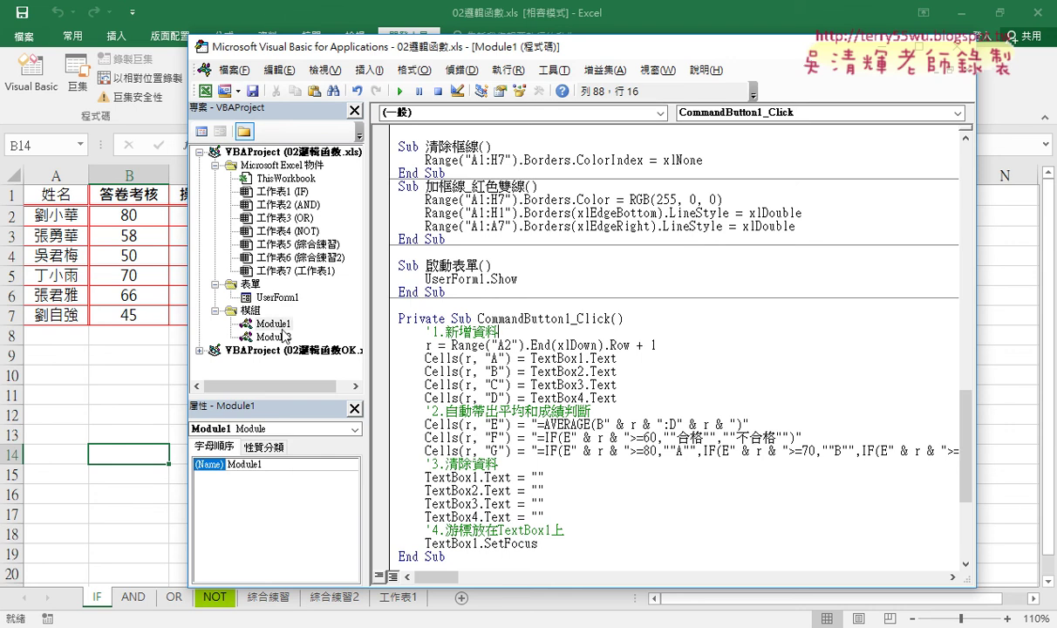
Step: Delete the pasted CommandButton1_Click procedure from Module1
{"action": "left_click", "coordinate": [454, 563]}
{"action": "left_click_drag", "start_coordinate": [454, 563], "coordinate": [399, 292]}
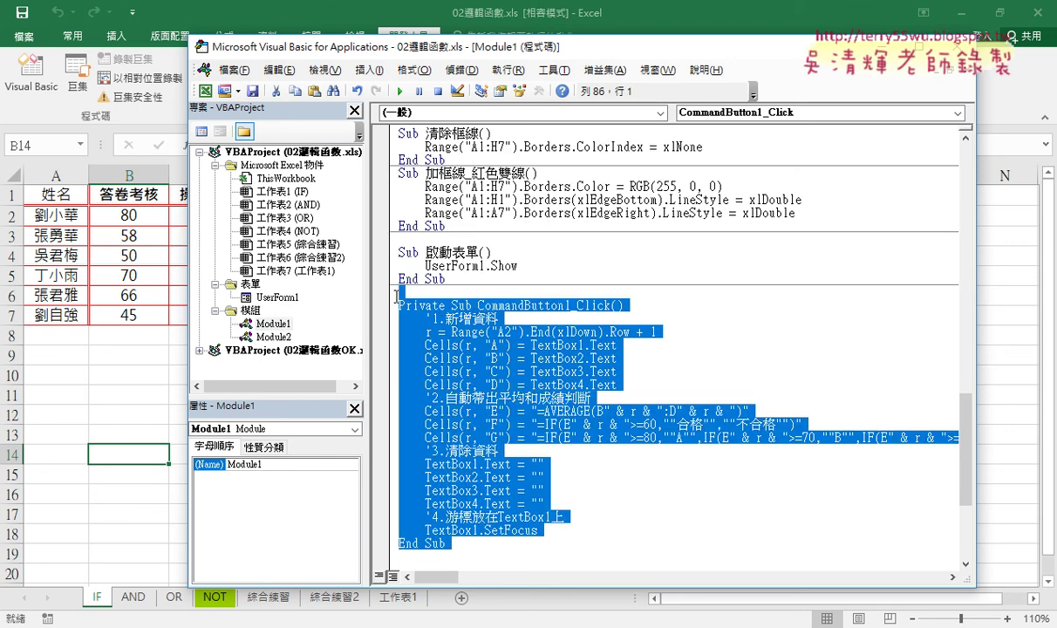
{"action": "key", "text": "Delete"}
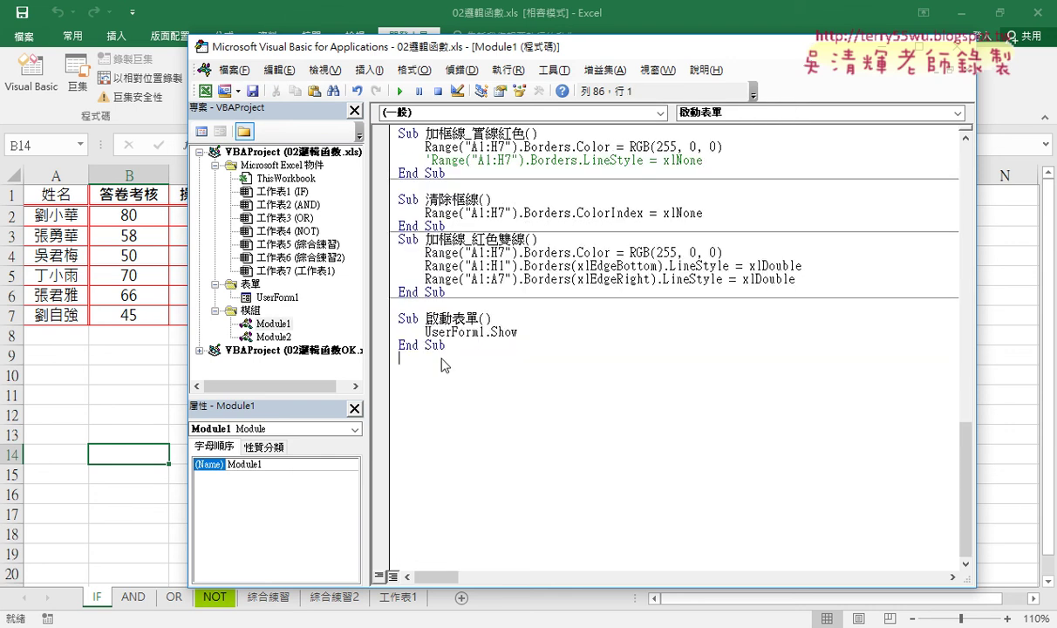
Step: Paste the procedure over UserForm1's empty 新增 click stub, then undo the paste
{"action": "double_click", "coordinate": [278, 298]}
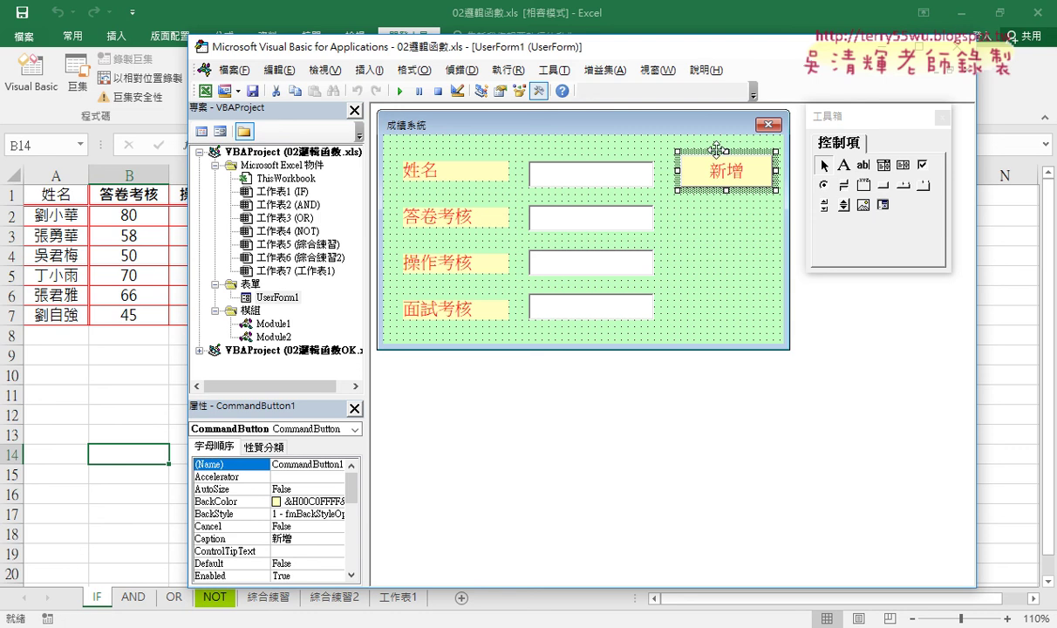
{"action": "double_click", "coordinate": [687, 170]}
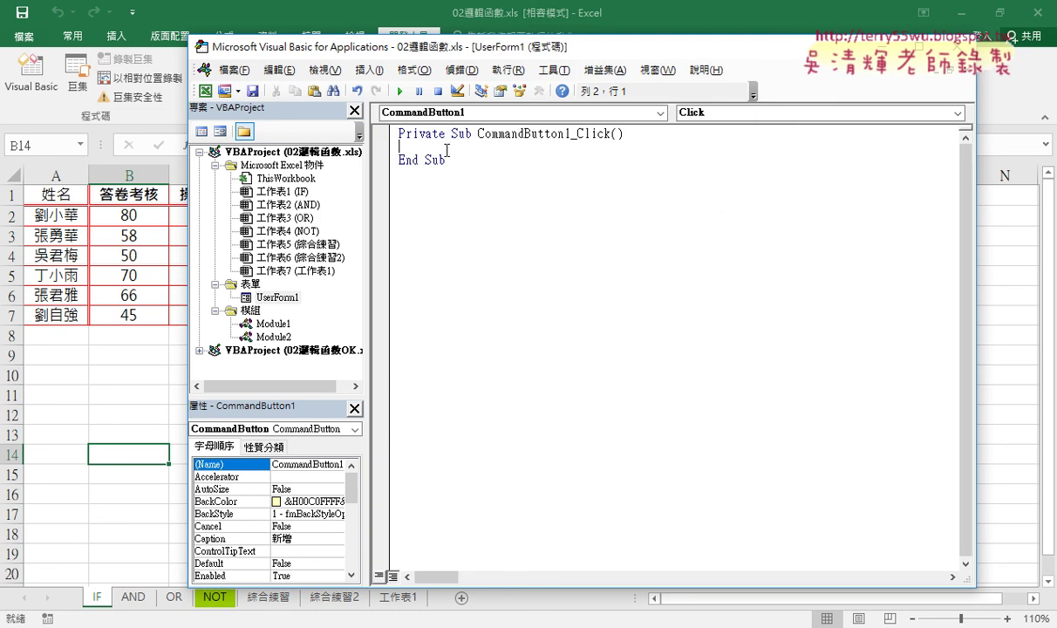
{"action": "left_click_drag", "start_coordinate": [514, 163], "coordinate": [388, 133]}
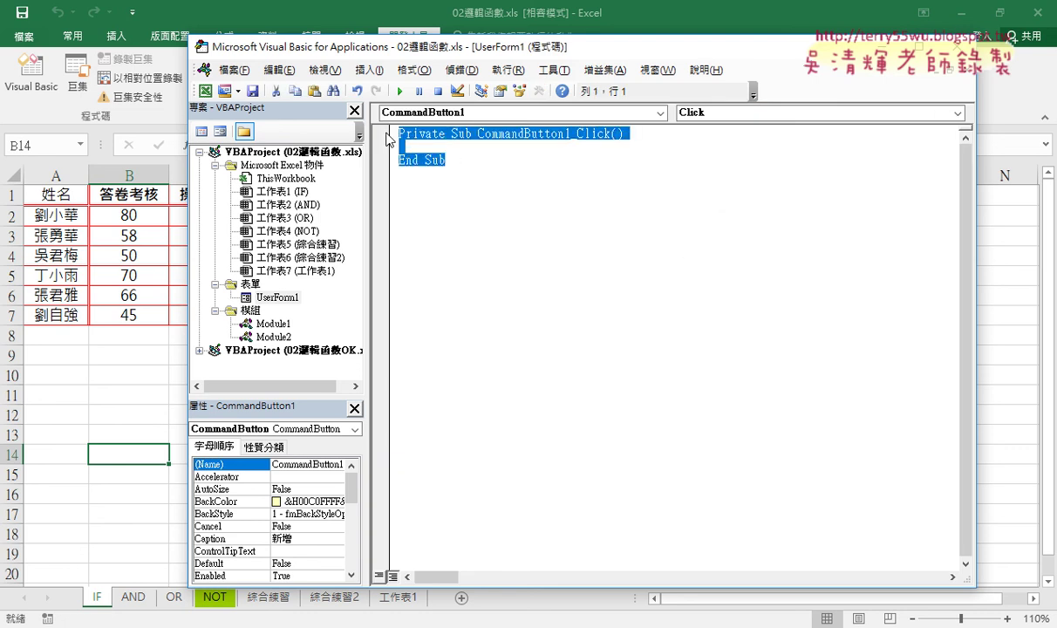
{"action": "key", "text": "ctrl+v"}
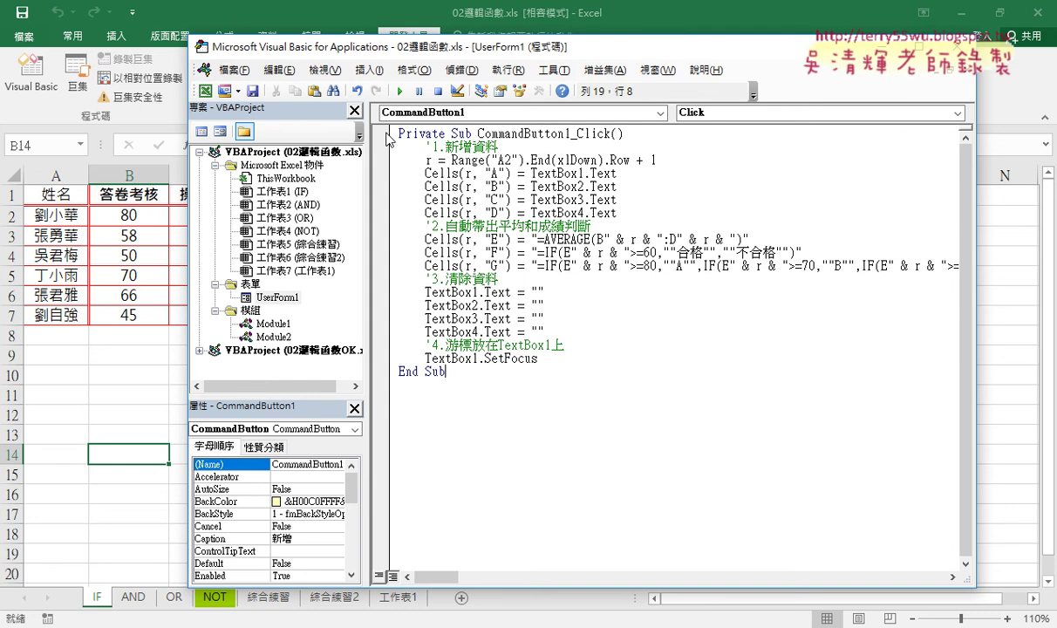
{"action": "key", "text": "ctrl+z"}
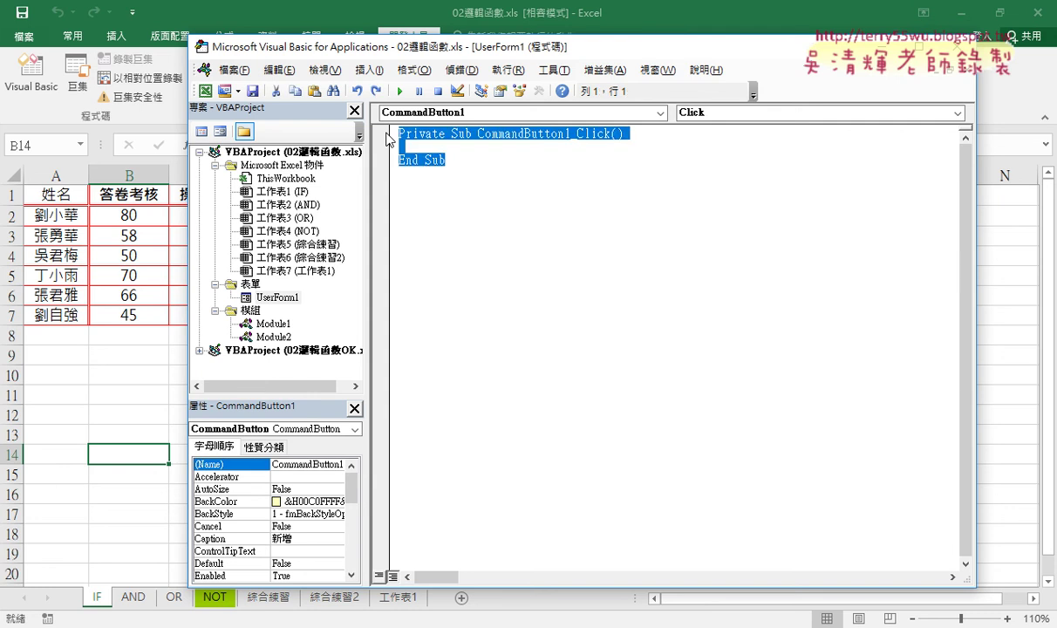
{"action": "left_click", "coordinate": [474, 231]}
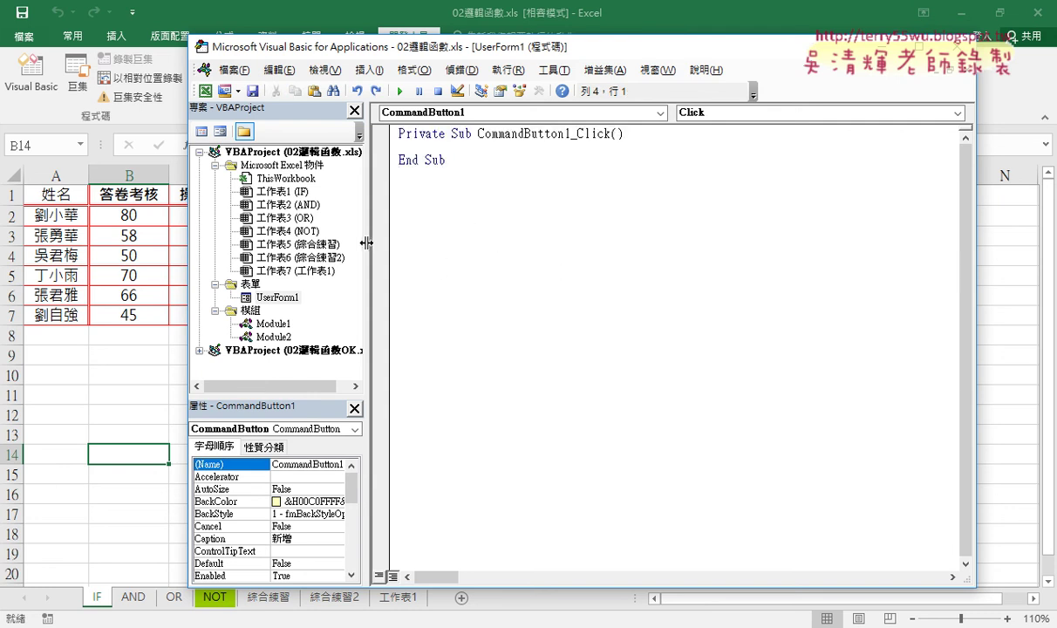
Step: Narrow the project and properties panes and shrink the editor so the worksheet shows
{"action": "left_click_drag", "start_coordinate": [366, 243], "coordinate": [334, 243]}
{"action": "left_click_drag", "start_coordinate": [974, 293], "coordinate": [768, 293]}
{"action": "left_click_drag", "start_coordinate": [548, 55], "coordinate": [785, 56]}
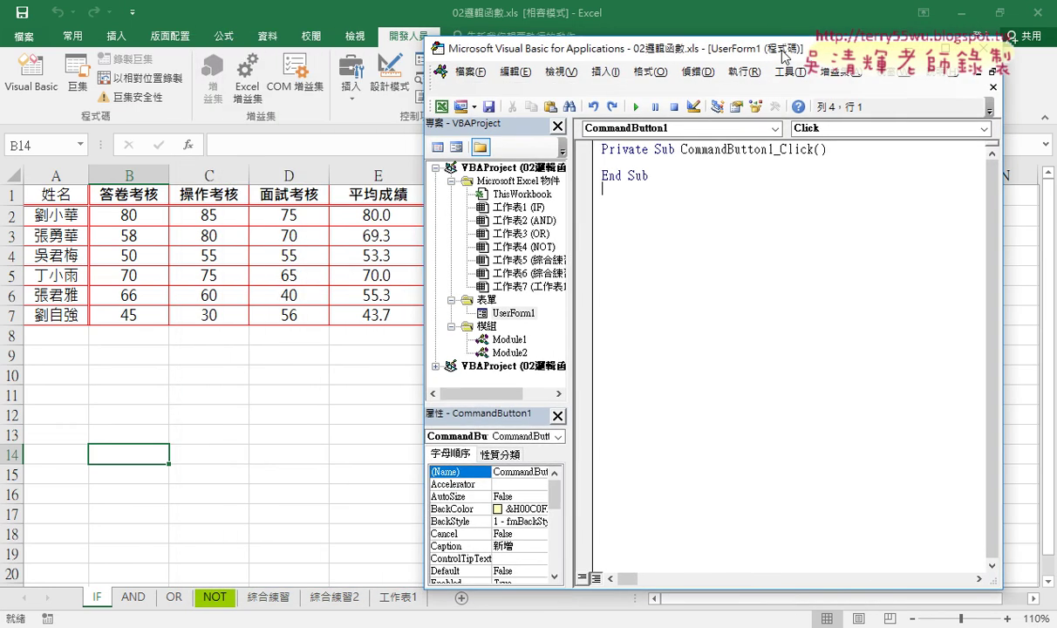
{"action": "left_click", "coordinate": [654, 149]}
Step: Open UserForm1's design and check the name and three score boxes against the empty row 8
{"action": "double_click", "coordinate": [510, 312]}
{"action": "left_click", "coordinate": [733, 187]}
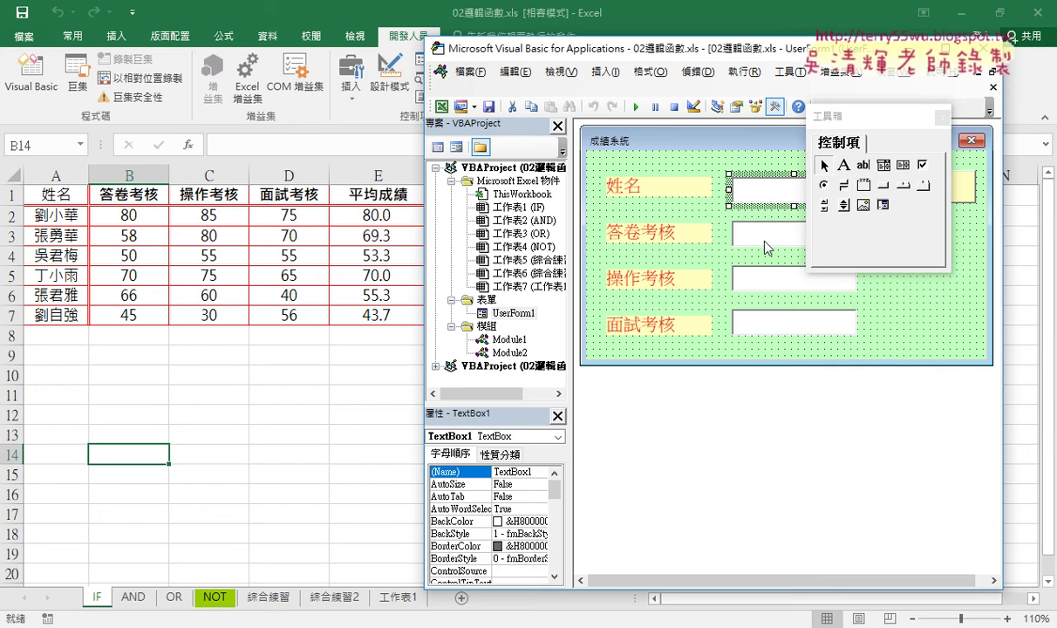
{"action": "left_click", "coordinate": [765, 235]}
{"action": "left_click", "coordinate": [750, 275]}
{"action": "left_click", "coordinate": [734, 314]}
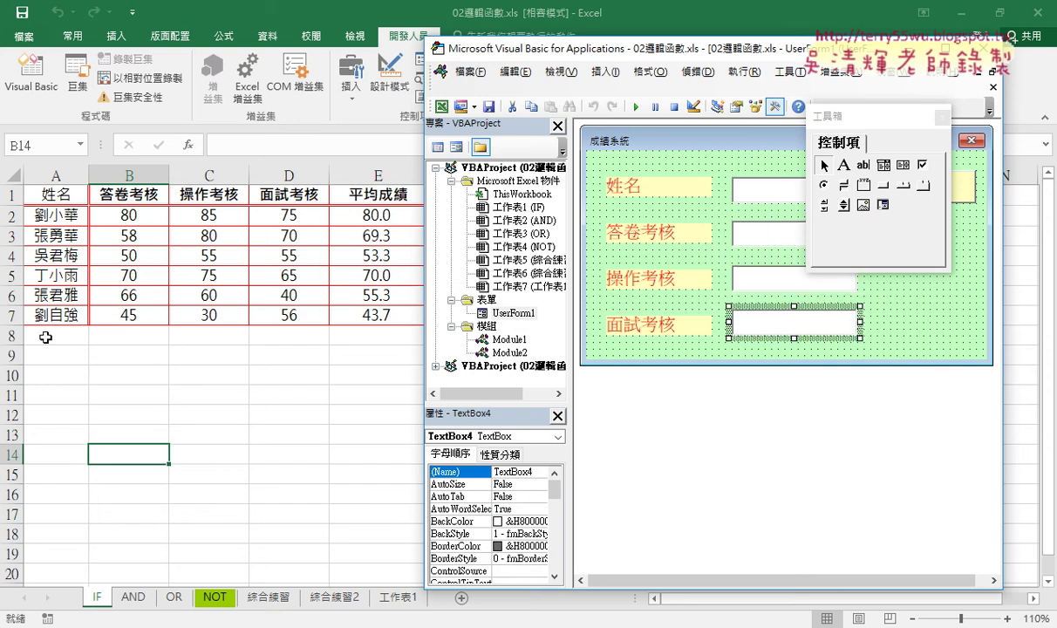
{"action": "left_click_drag", "start_coordinate": [45, 337], "coordinate": [315, 337]}
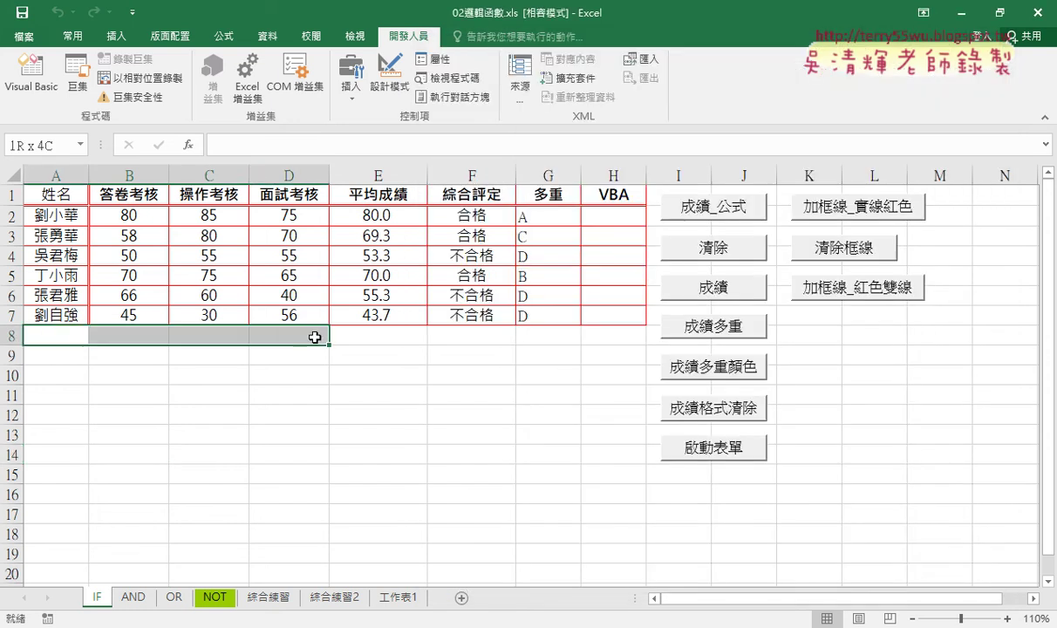
{"action": "left_click", "coordinate": [31, 72]}
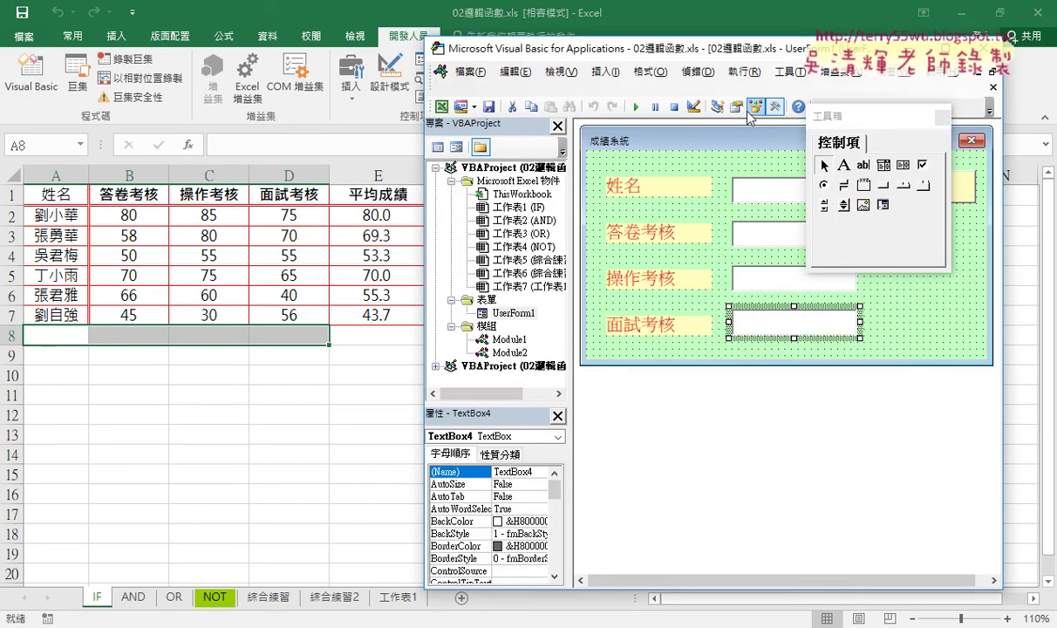
Step: Select TextBox1, highlight its name, and enlarge the Properties pane over the project list
{"action": "left_click", "coordinate": [761, 195]}
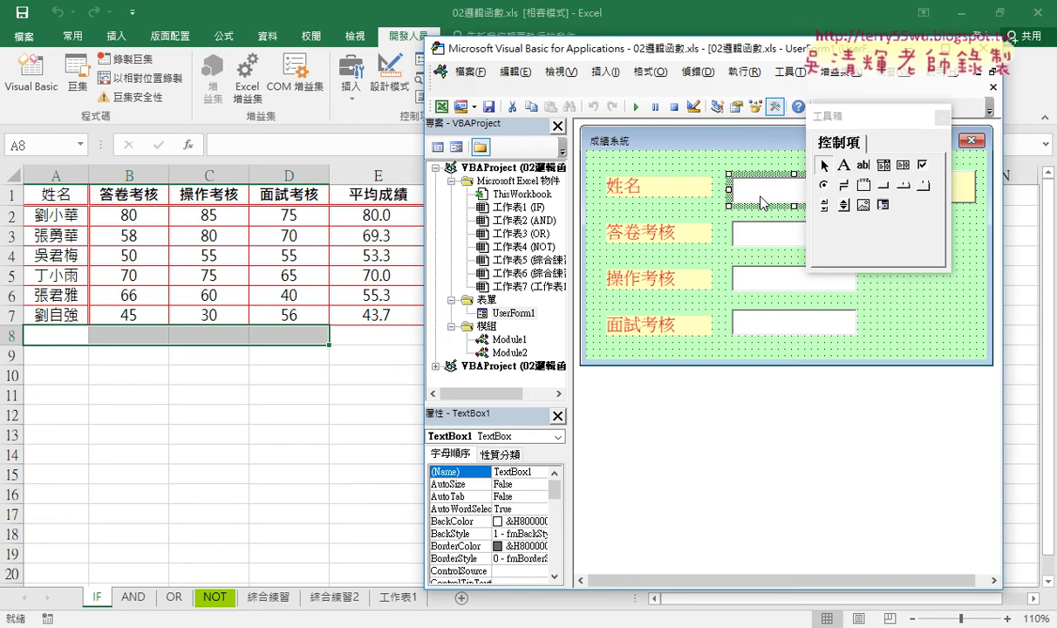
{"action": "double_click", "coordinate": [534, 472]}
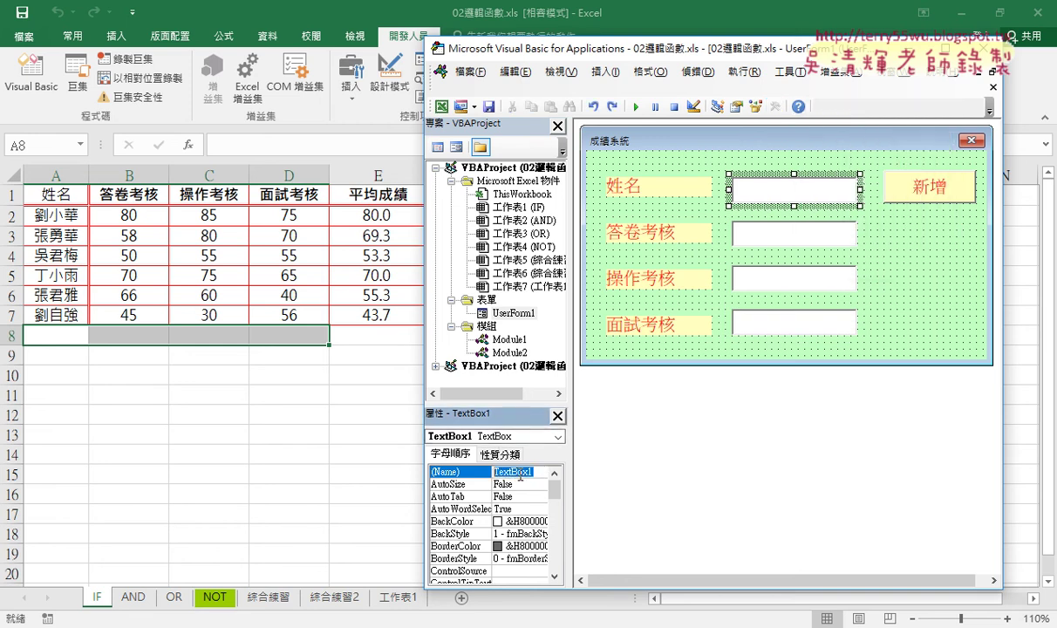
{"action": "left_click_drag", "start_coordinate": [488, 405], "coordinate": [489, 340]}
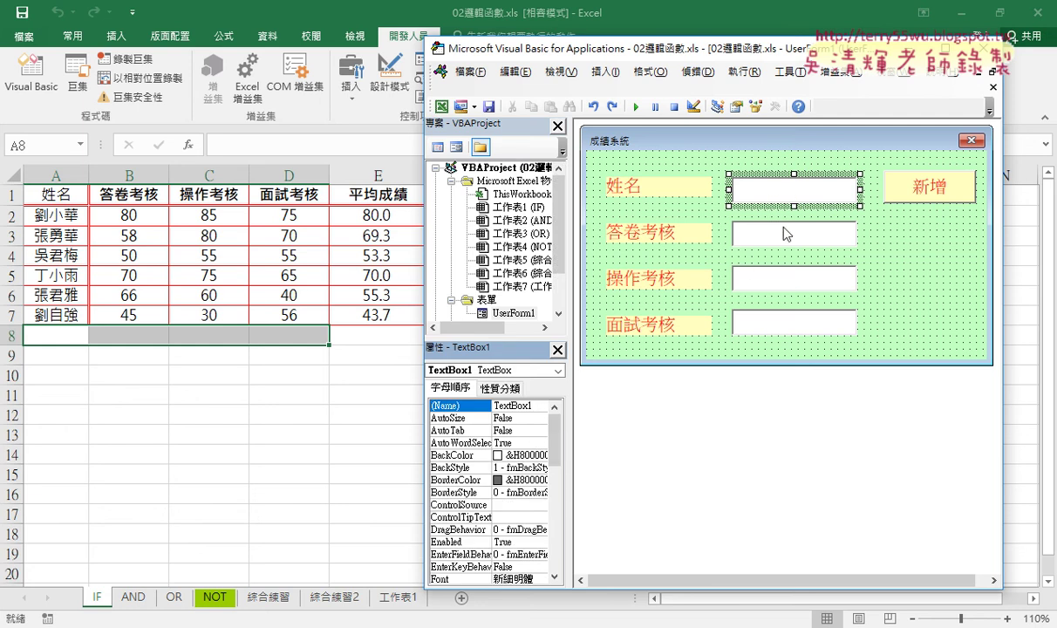
Step: Check the score boxes TextBox2–TextBox4, then relate TextBox1's name box to the sheet
{"action": "left_click", "coordinate": [745, 231]}
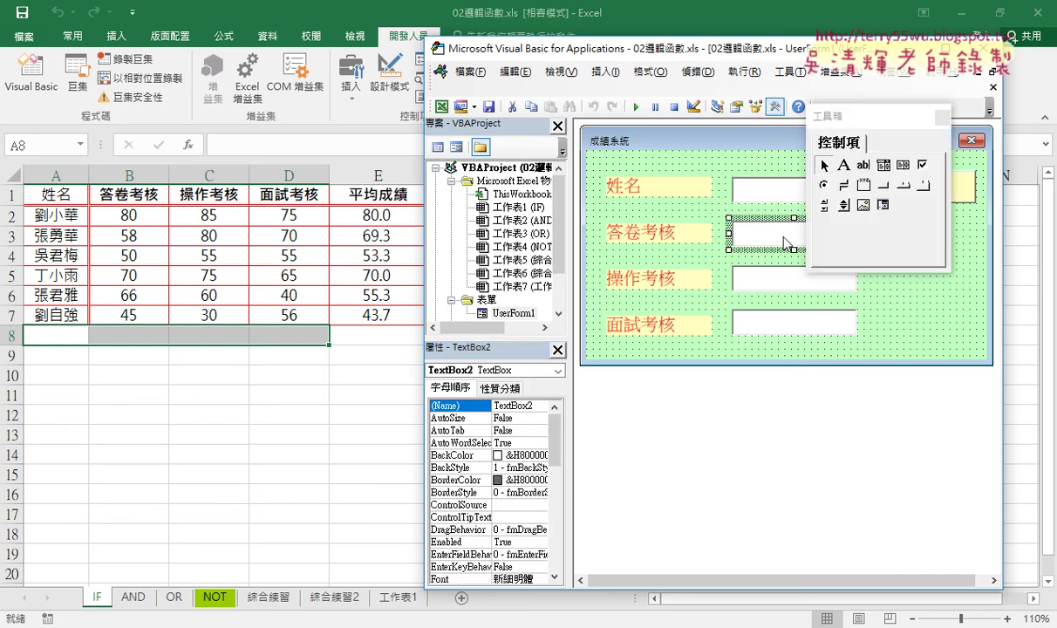
{"action": "left_click", "coordinate": [764, 291]}
{"action": "left_click", "coordinate": [767, 324]}
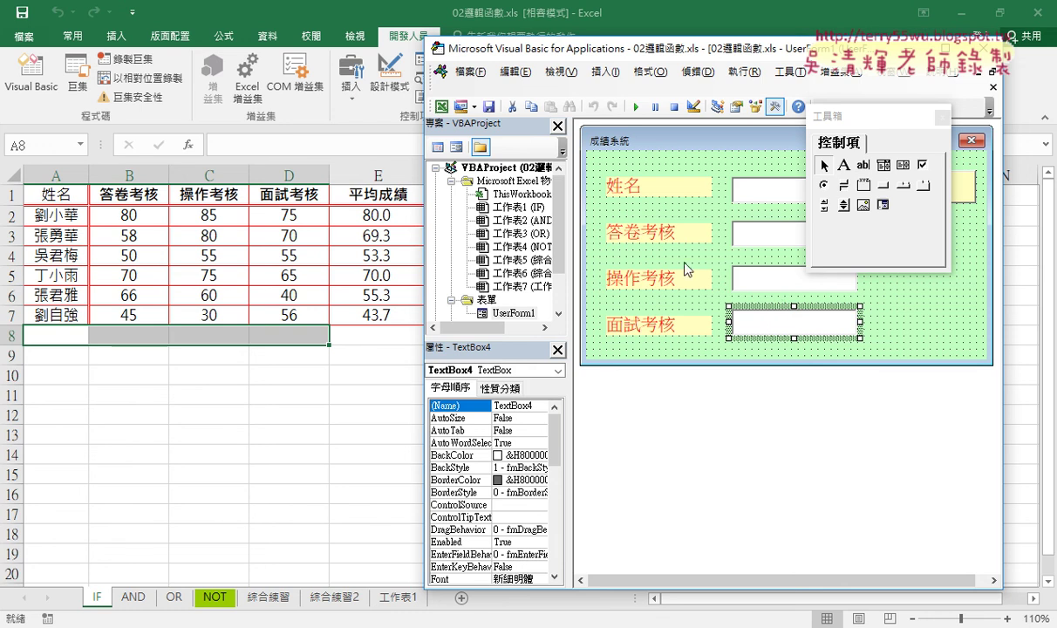
{"action": "left_click", "coordinate": [755, 200]}
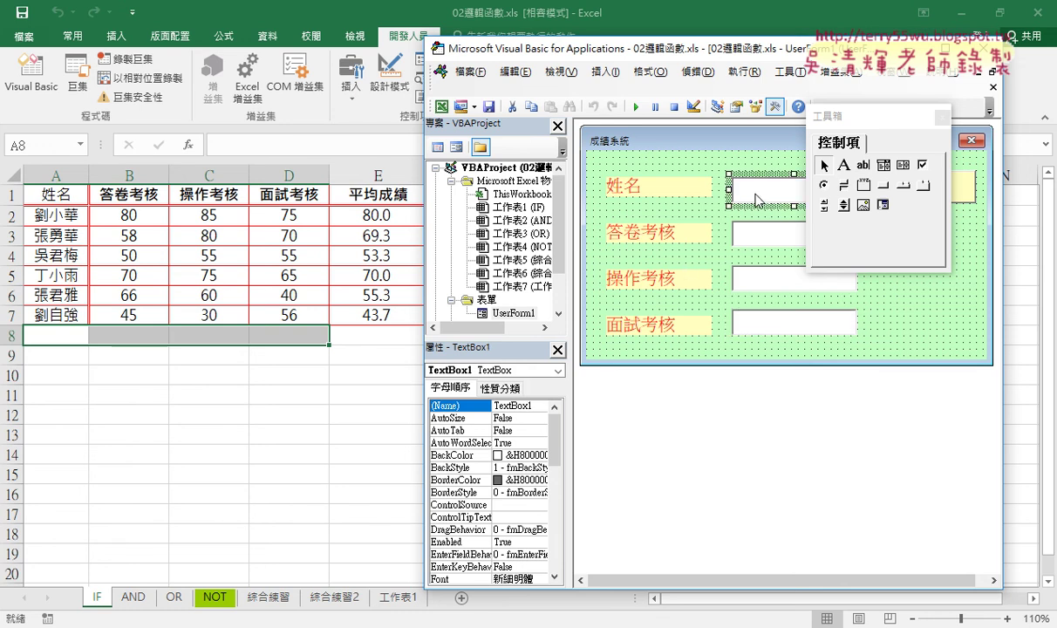
{"action": "left_click", "coordinate": [539, 408]}
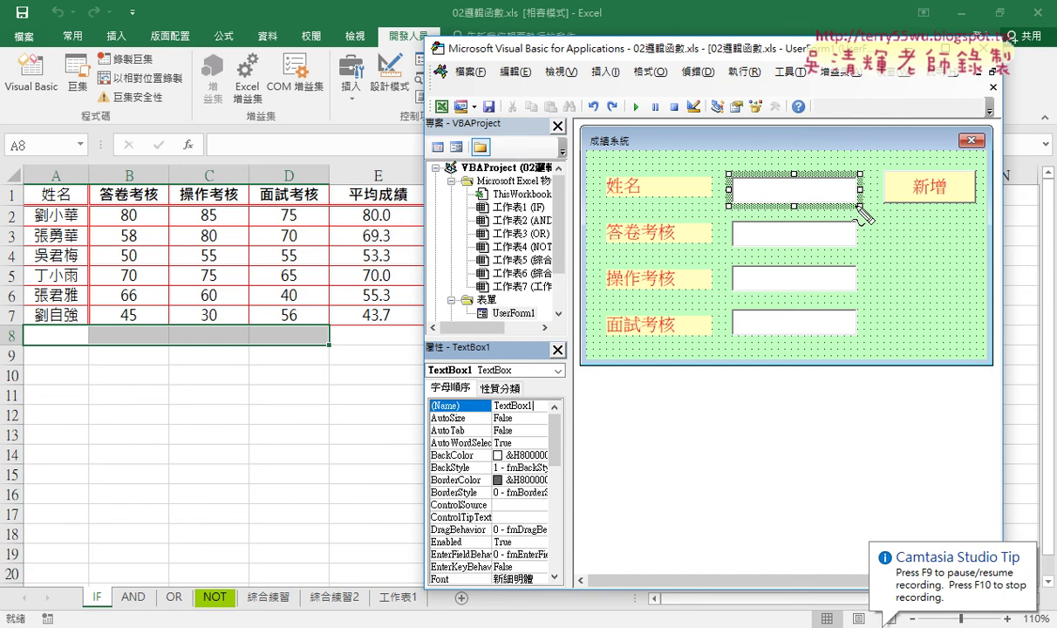
{"action": "mouse_move", "coordinate": [824, 171]}
{"action": "left_mouse_down"}
{"action": "mouse_move", "coordinate": [41, 299]}
{"action": "mouse_move", "coordinate": [52, 338]}
{"action": "left_mouse_up"}
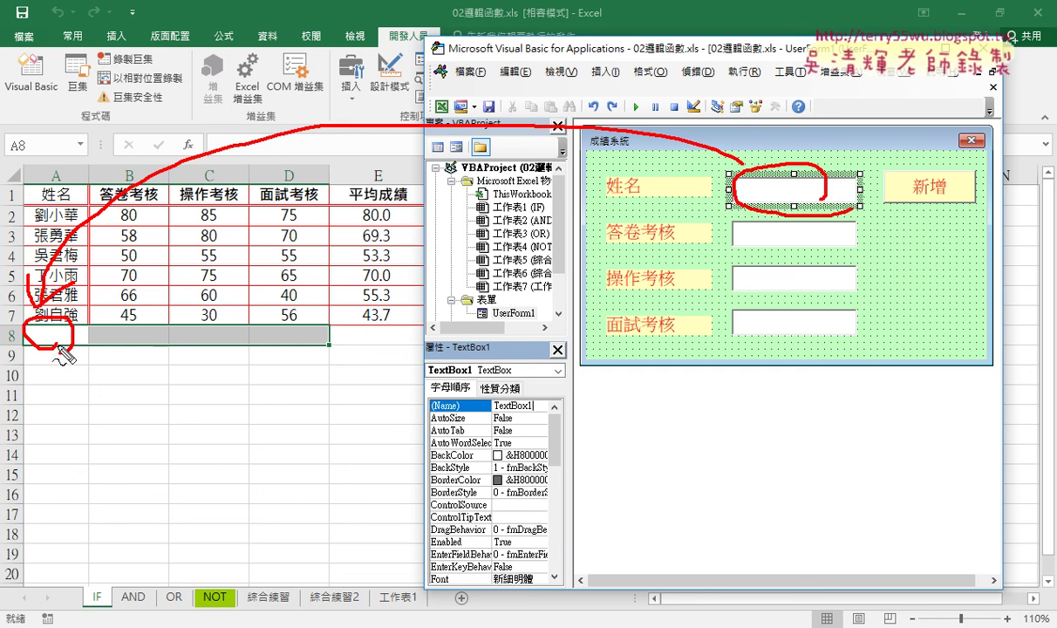
{"action": "left_click_drag", "start_coordinate": [21, 325], "coordinate": [17, 348]}
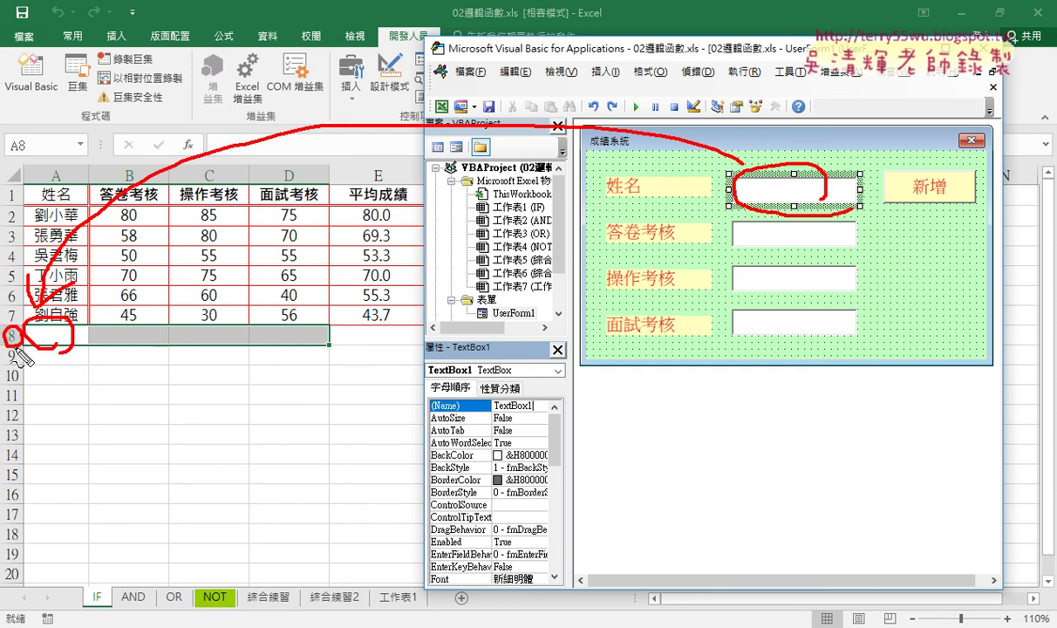
{"action": "left_click_drag", "start_coordinate": [68, 185], "coordinate": [70, 178]}
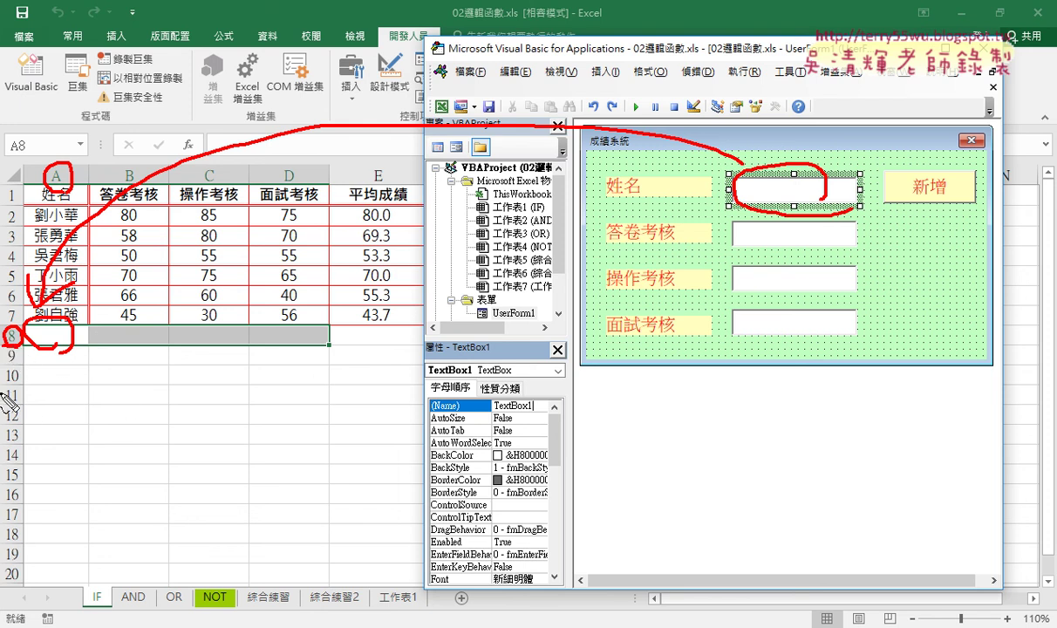
{"action": "left_click_drag", "start_coordinate": [8, 356], "coordinate": [24, 364]}
{"action": "key", "text": "Escape"}
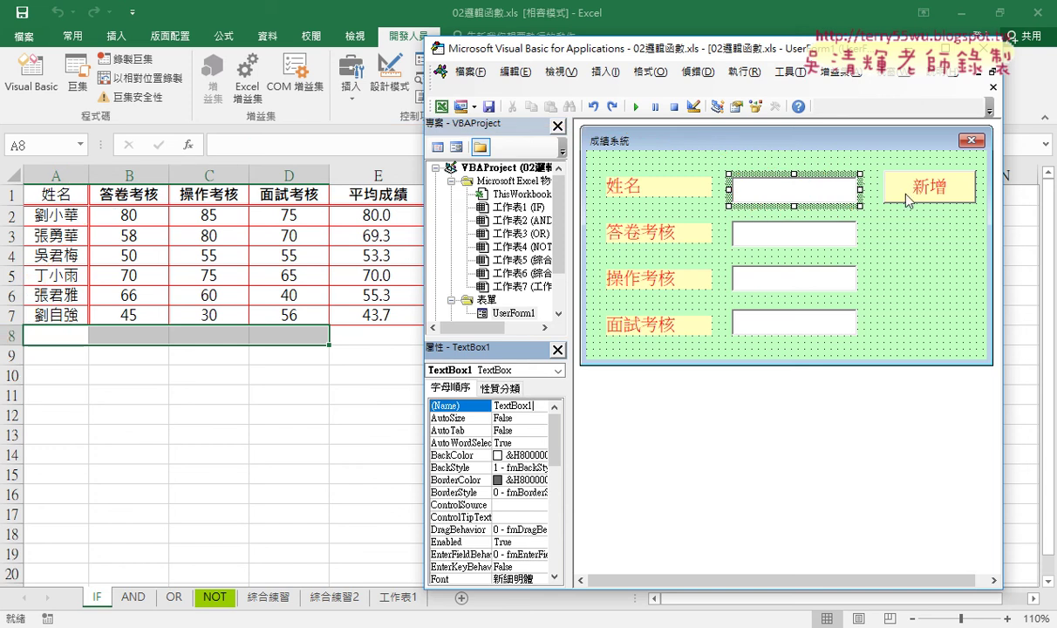
Step: Delete the accidentally added tab strip from the 成績系統 form
{"action": "left_click", "coordinate": [911, 186]}
{"action": "left_click", "coordinate": [941, 117]}
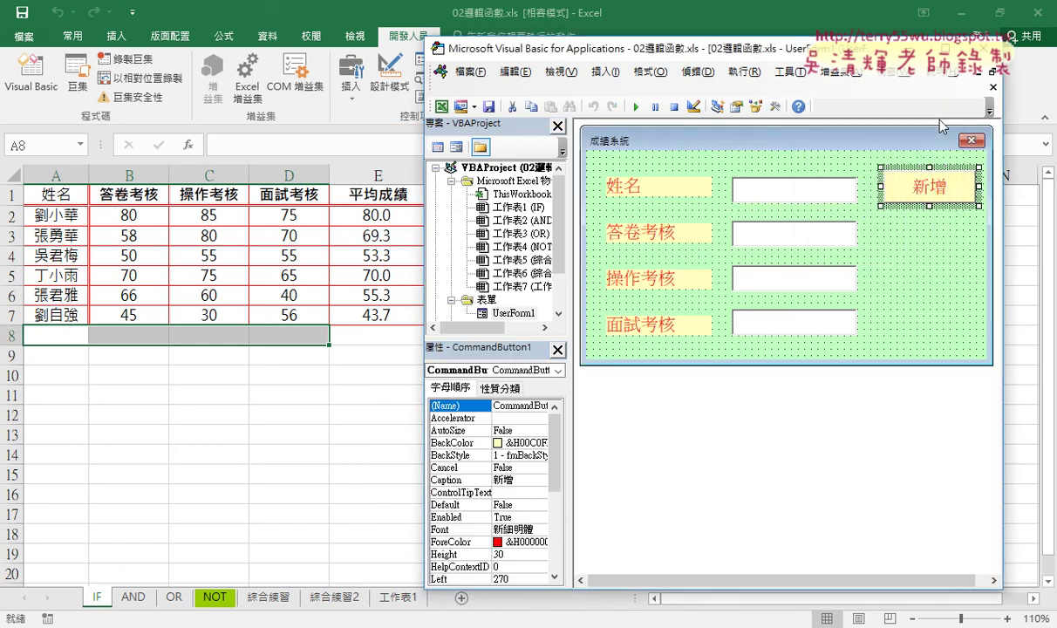
{"action": "left_click", "coordinate": [903, 266]}
{"action": "key", "text": "Delete"}
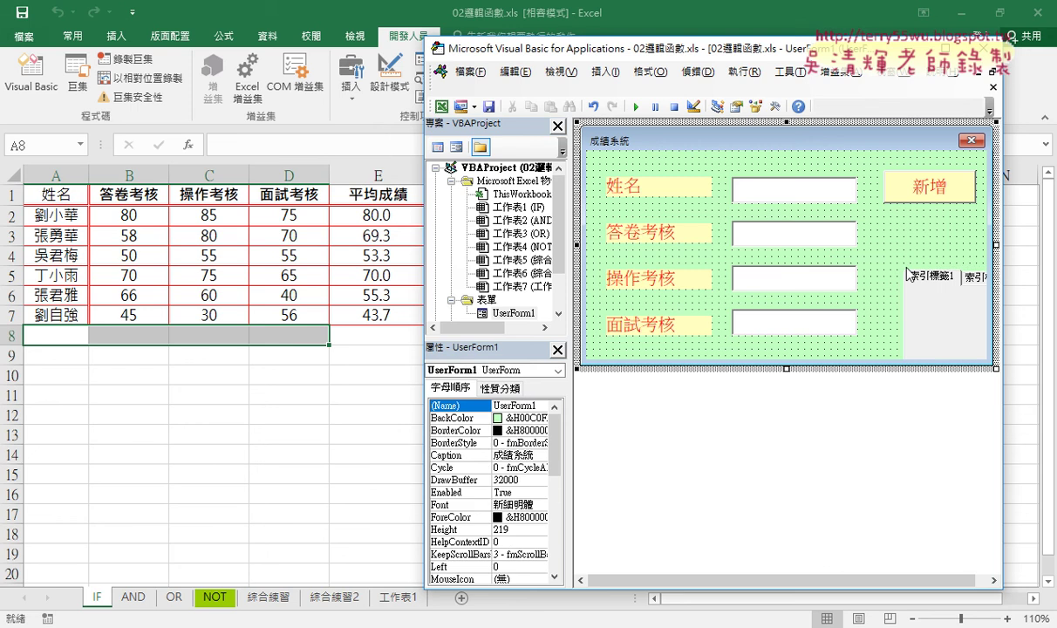
Step: Open the empty 新增 CommandButton1_Click code and select the add-data lines in the Google Docs notes
{"action": "double_click", "coordinate": [920, 190]}
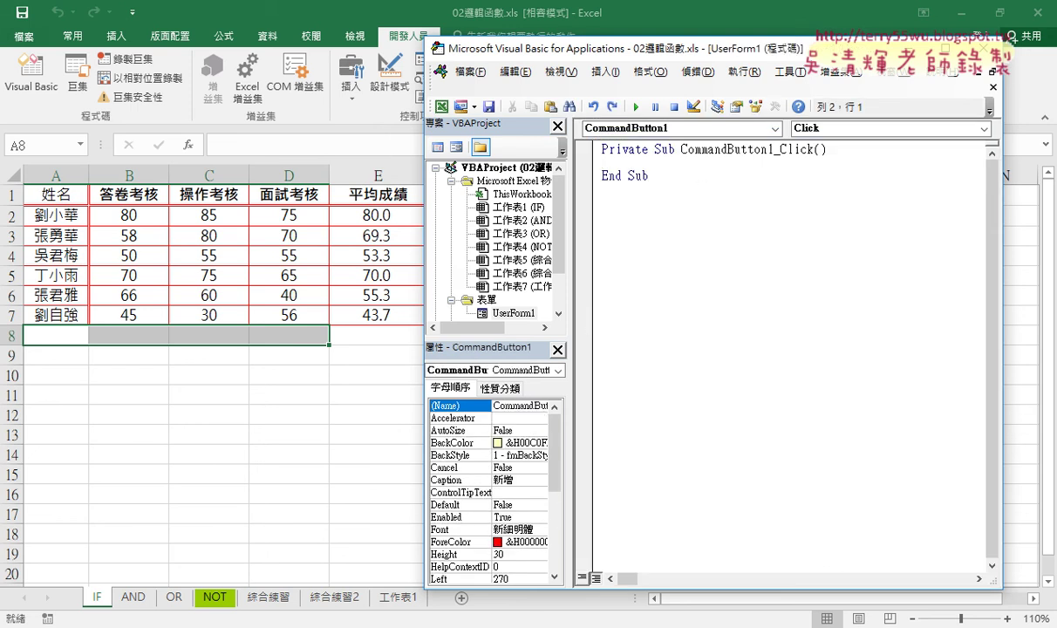
{"action": "key", "text": "alt+Tab"}
{"action": "mouse_move", "coordinate": [133, 226]}
{"action": "left_mouse_down"}
{"action": "mouse_move", "coordinate": [366, 303]}
{"action": "mouse_move", "coordinate": [79, 229]}
{"action": "left_mouse_up"}
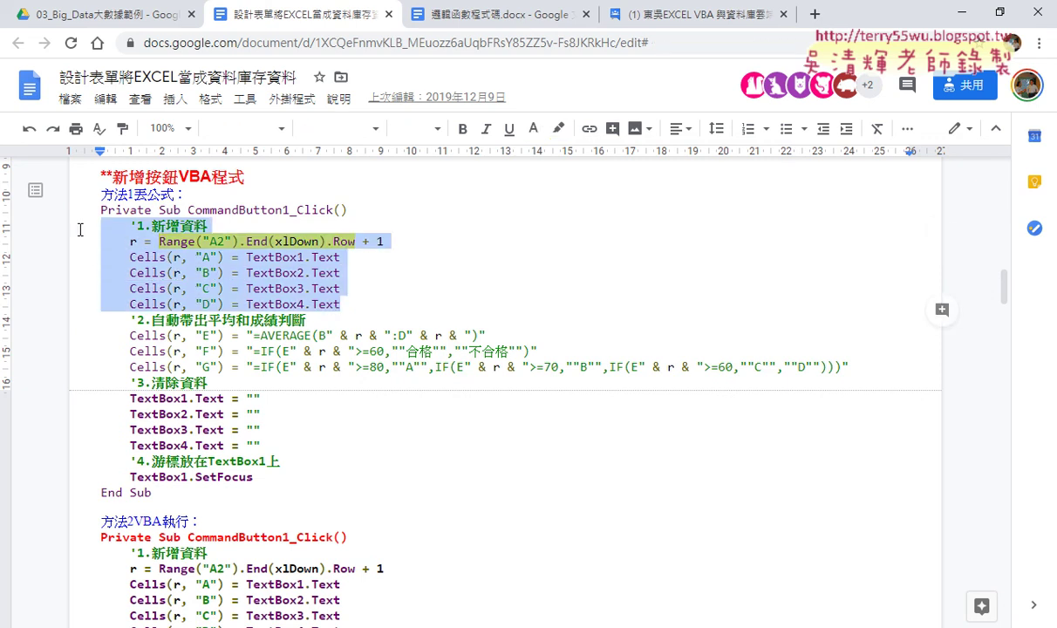
Step: Paste the add-data code into CommandButton1_Click and highlight the variable r and Range("A2")
{"action": "key", "text": "alt+Tab"}
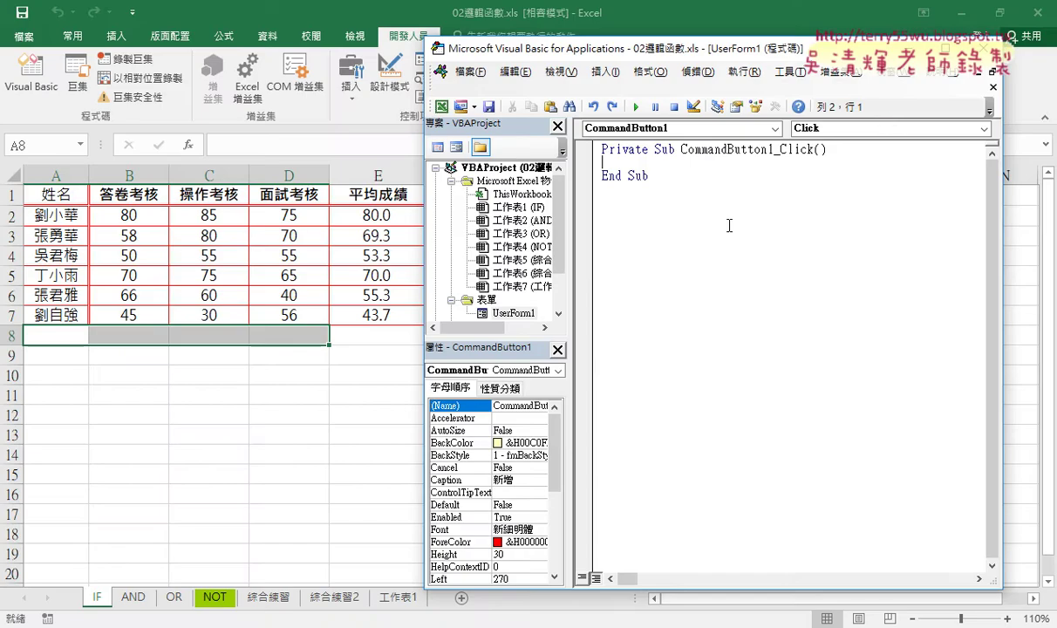
{"action": "type", "text": "'1.新增資料      r = Range(\"A2\").End(xlDown).Row + 1     Cells(r, \"A\") = TextBox1.Text     Cells(r, \"B\") = TextBox2.Text     Cells(r, \"C\") = TextBox3.Text     Cells(r, \"D\") = TextBox4.Text"}
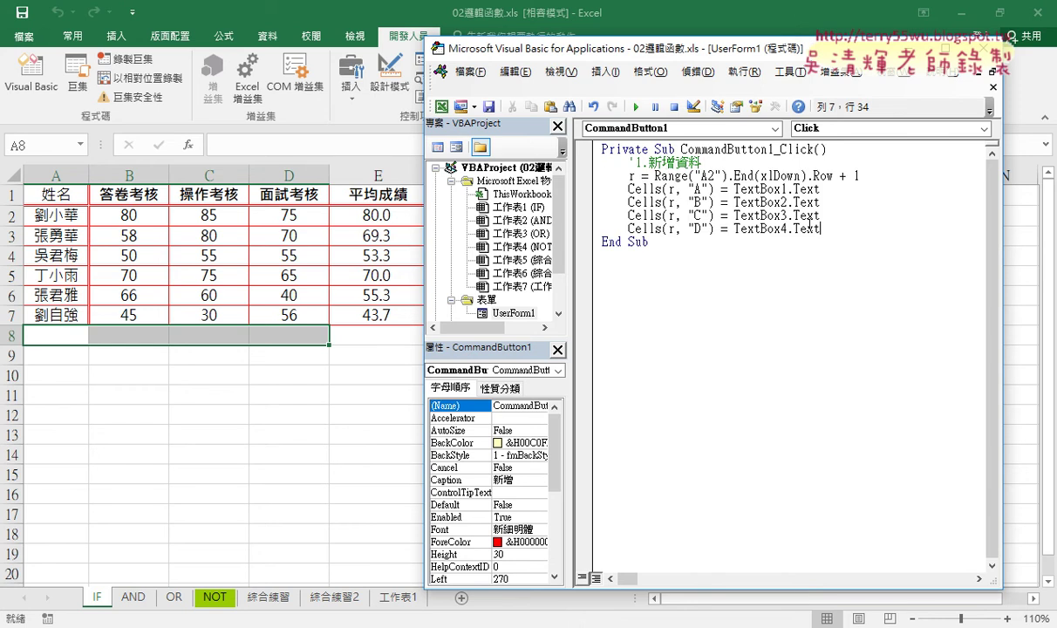
{"action": "left_click_drag", "start_coordinate": [831, 230], "coordinate": [656, 177]}
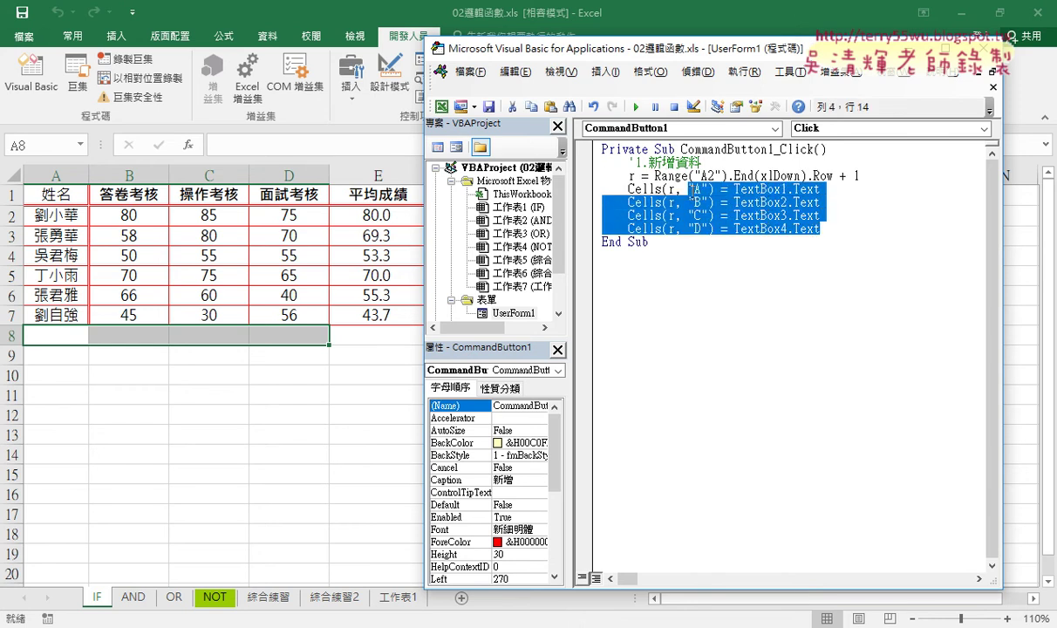
{"action": "left_click", "coordinate": [655, 177]}
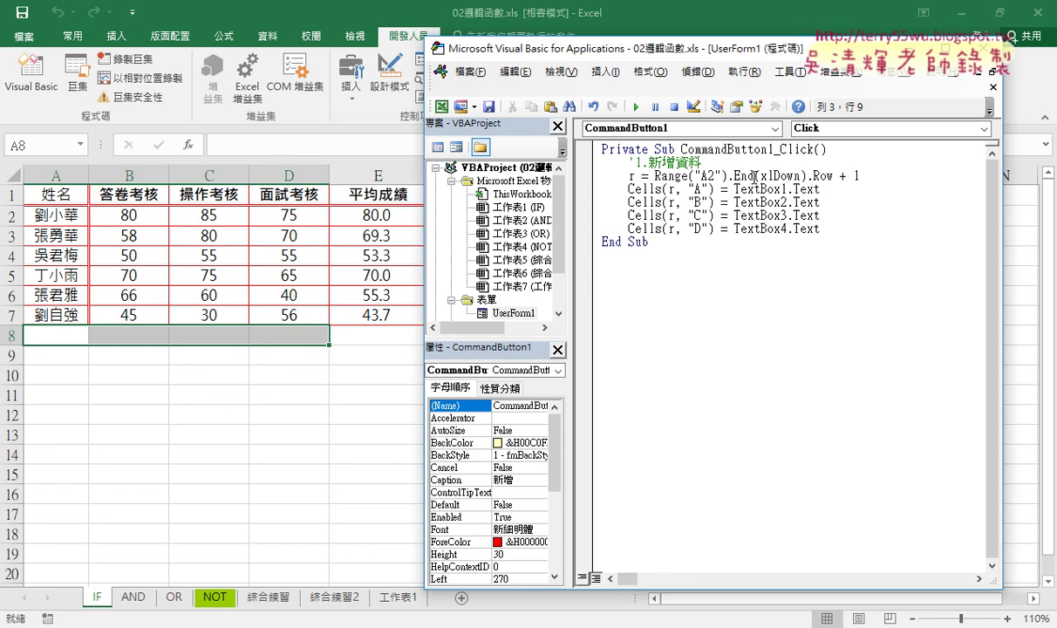
{"action": "double_click", "coordinate": [633, 176]}
{"action": "left_click_drag", "start_coordinate": [655, 176], "coordinate": [729, 176]}
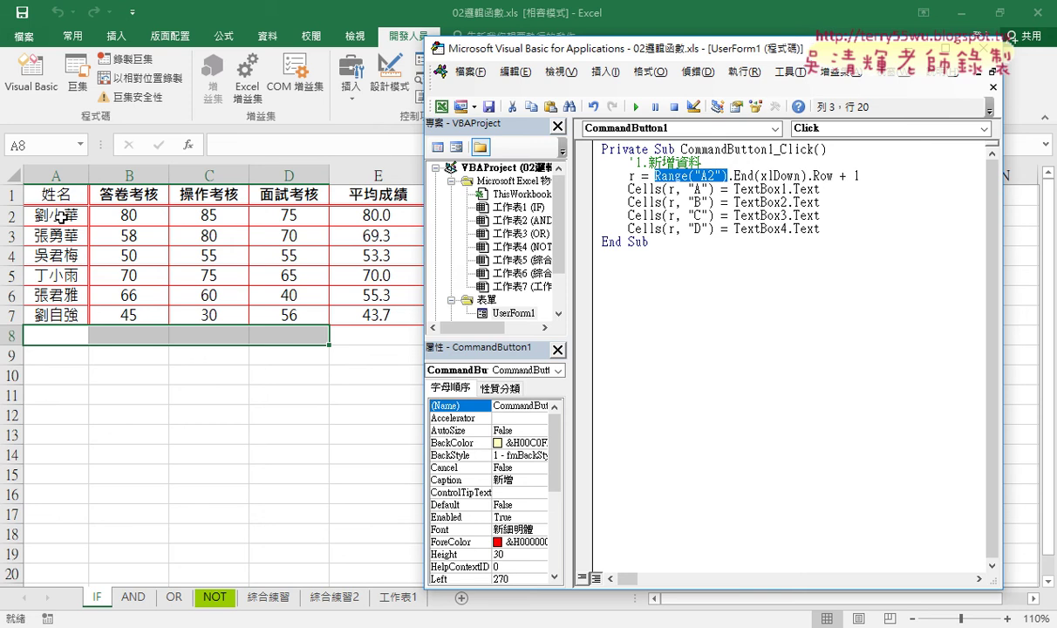
{"action": "left_click", "coordinate": [58, 216]}
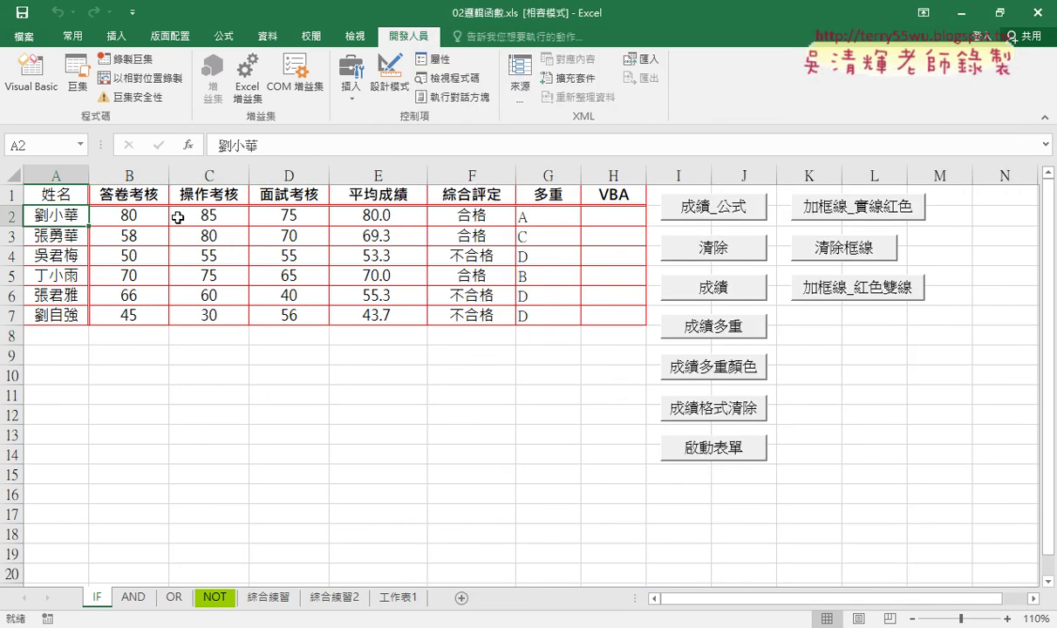
{"action": "key", "text": "ctrl+Down"}
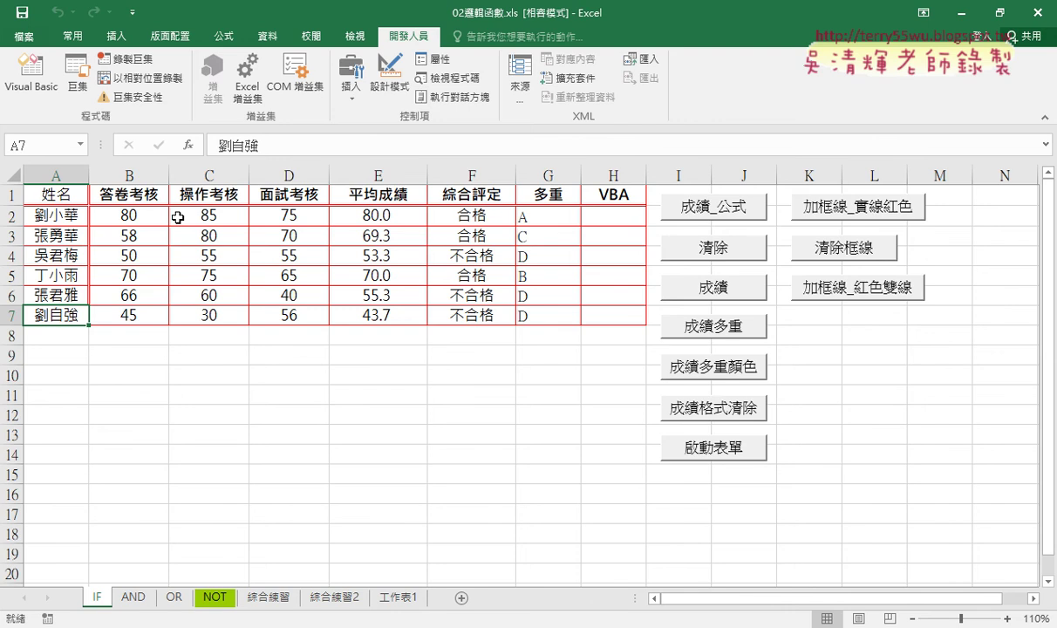
{"action": "left_click", "coordinate": [32, 74]}
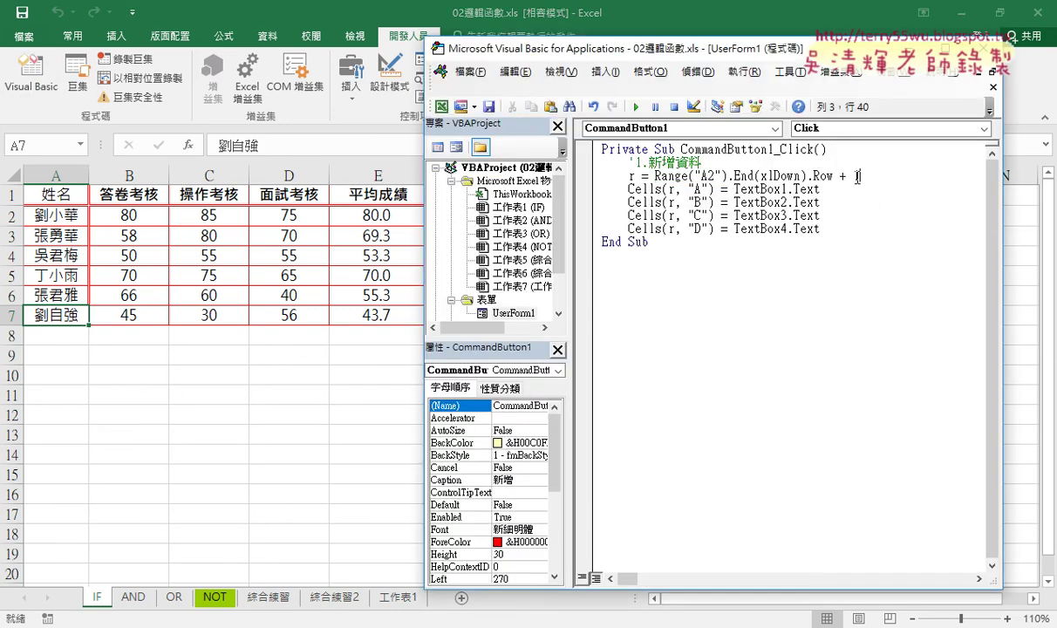
{"action": "left_click_drag", "start_coordinate": [728, 176], "coordinate": [757, 175]}
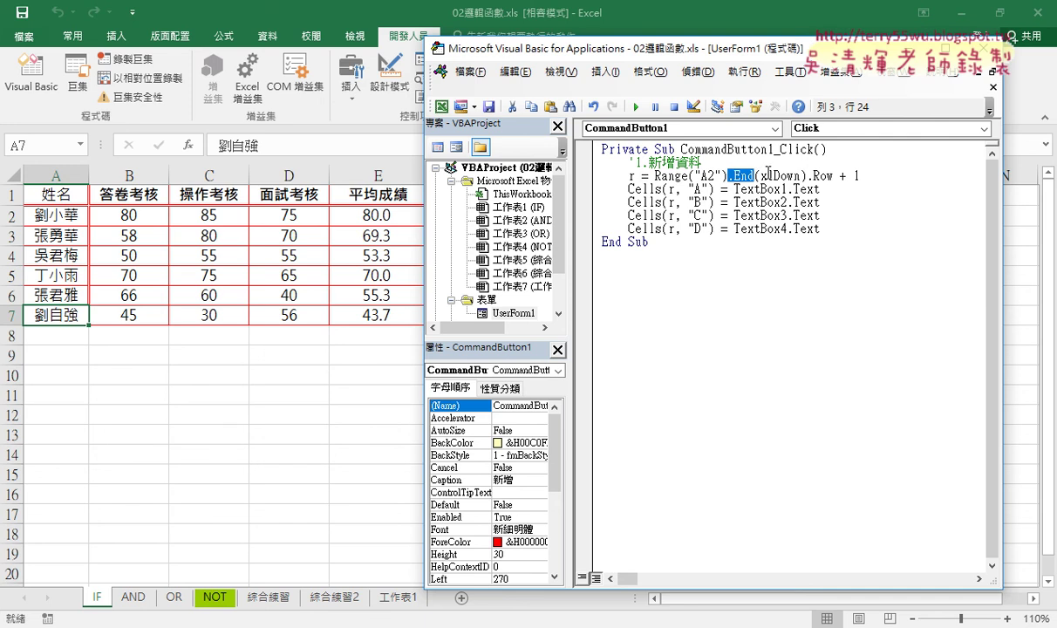
{"action": "mouse_move", "coordinate": [759, 176]}
{"action": "left_mouse_down"}
{"action": "mouse_move", "coordinate": [834, 175]}
{"action": "mouse_move", "coordinate": [656, 177]}
{"action": "left_mouse_up"}
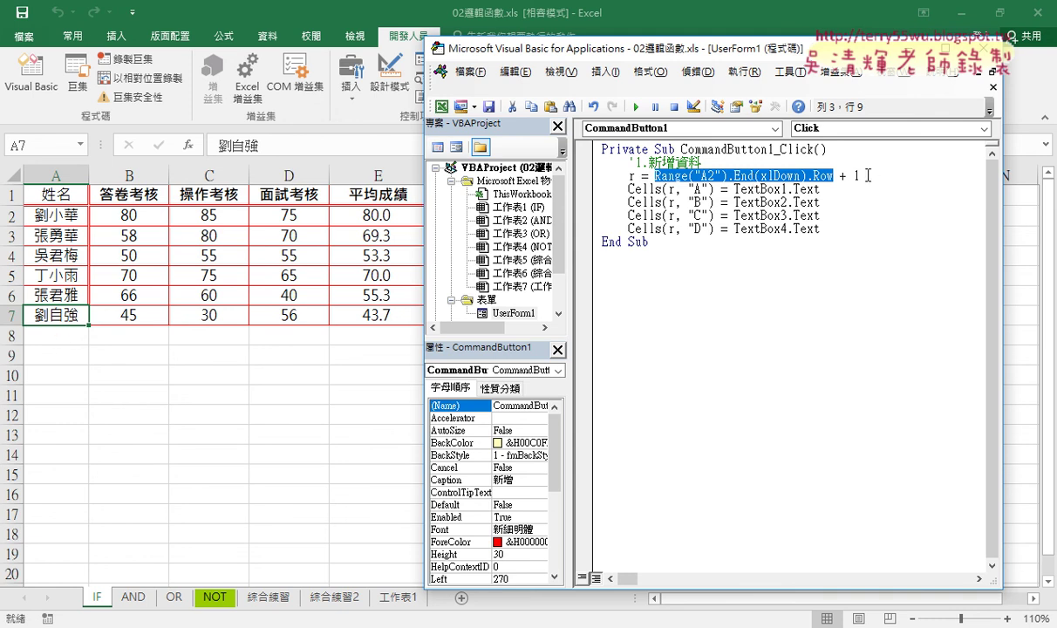
{"action": "left_click_drag", "start_coordinate": [868, 176], "coordinate": [839, 176]}
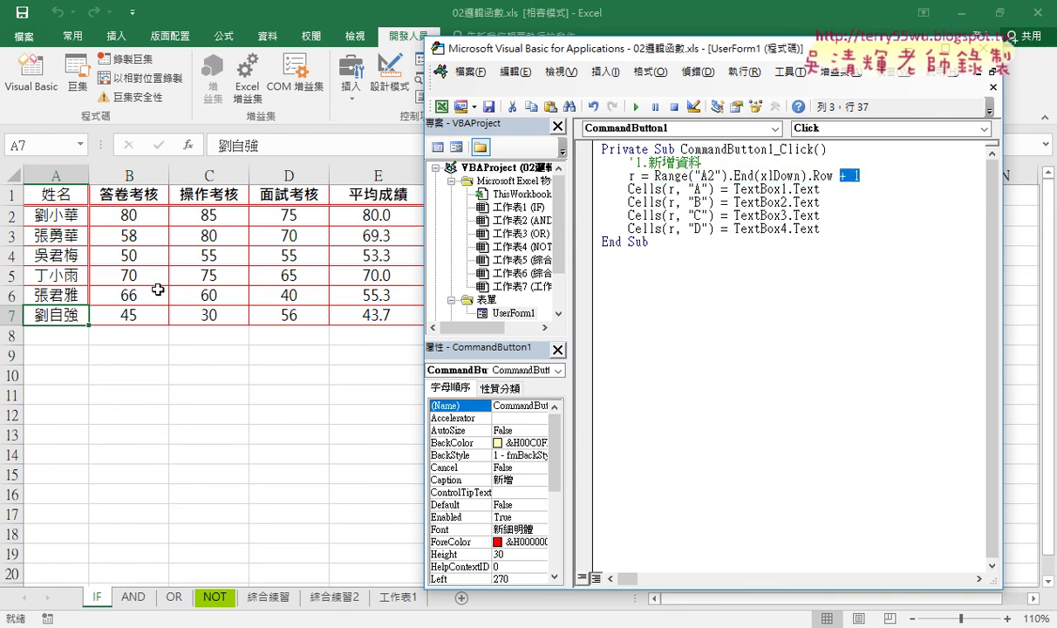
{"action": "double_click", "coordinate": [631, 176]}
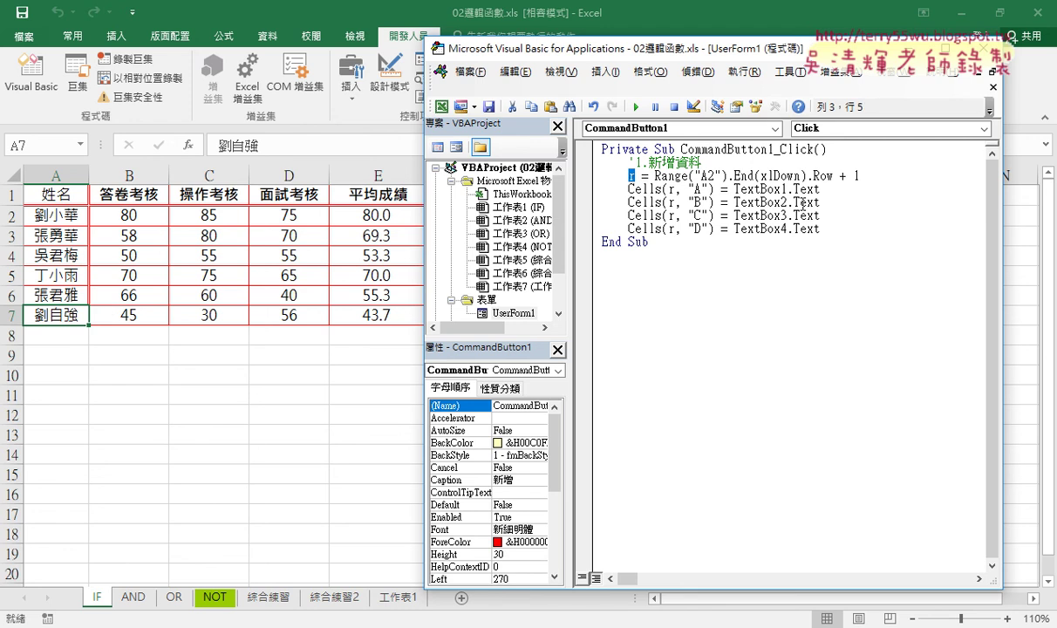
{"action": "left_click_drag", "start_coordinate": [821, 228], "coordinate": [740, 189]}
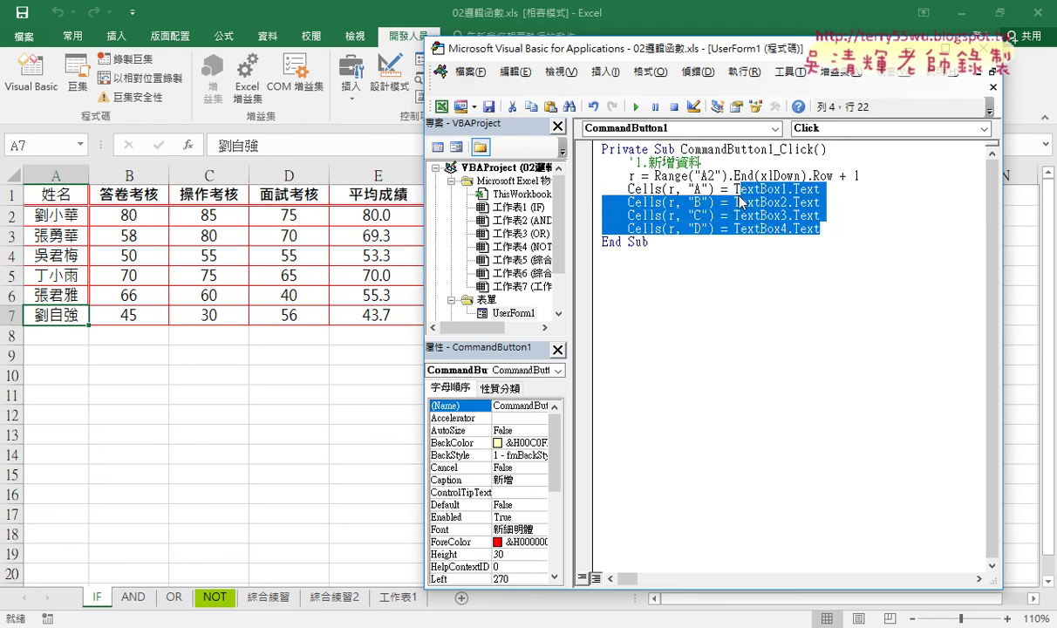
Step: Delete the code from .End onward and rewrite line 3 as r = Range("A2").End(xlDown)
{"action": "left_click_drag", "start_coordinate": [825, 229], "coordinate": [728, 183]}
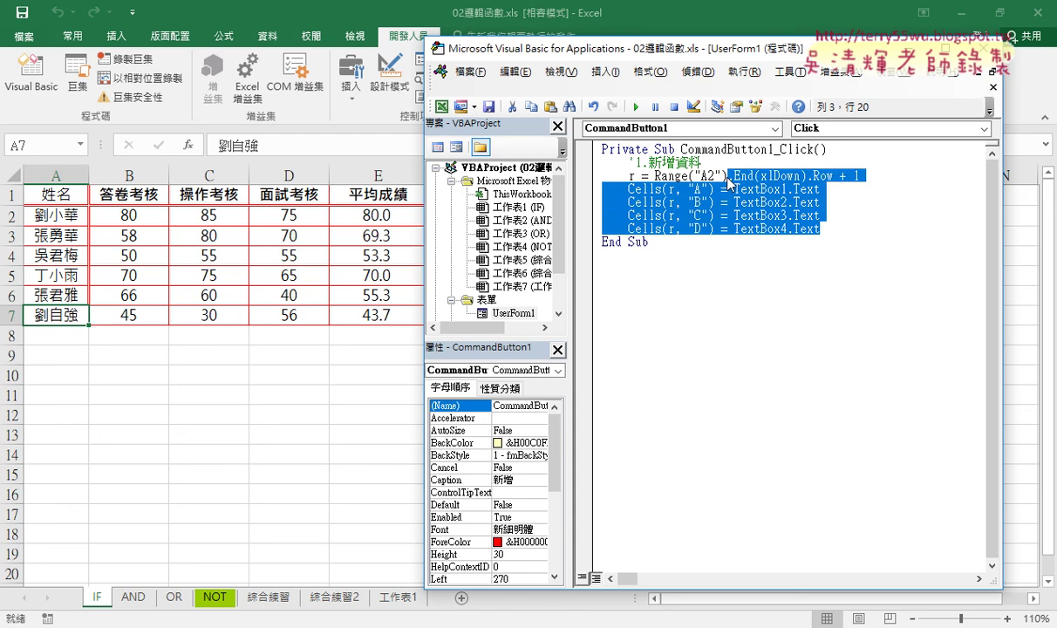
{"action": "key", "text": "Delete"}
{"action": "type", "text": "."}
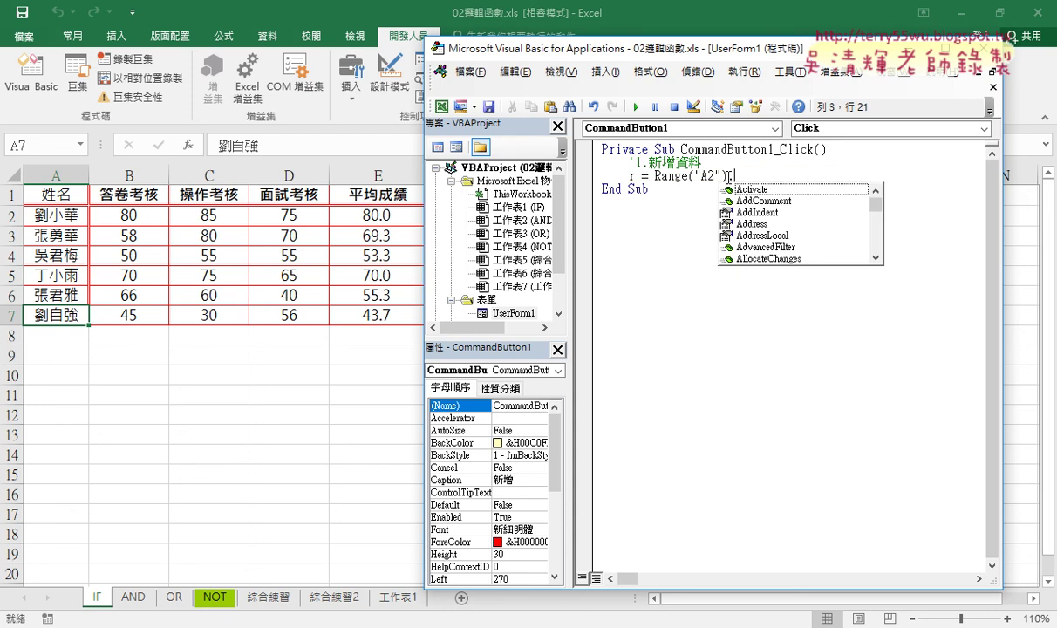
{"action": "type", "text": "E"}
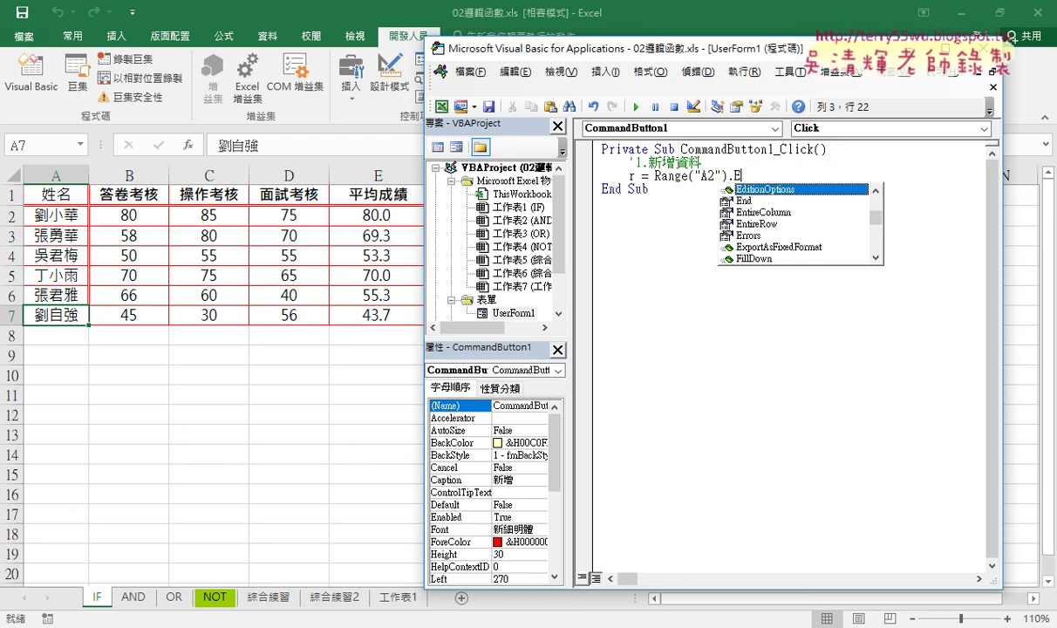
{"action": "key", "text": "space"}
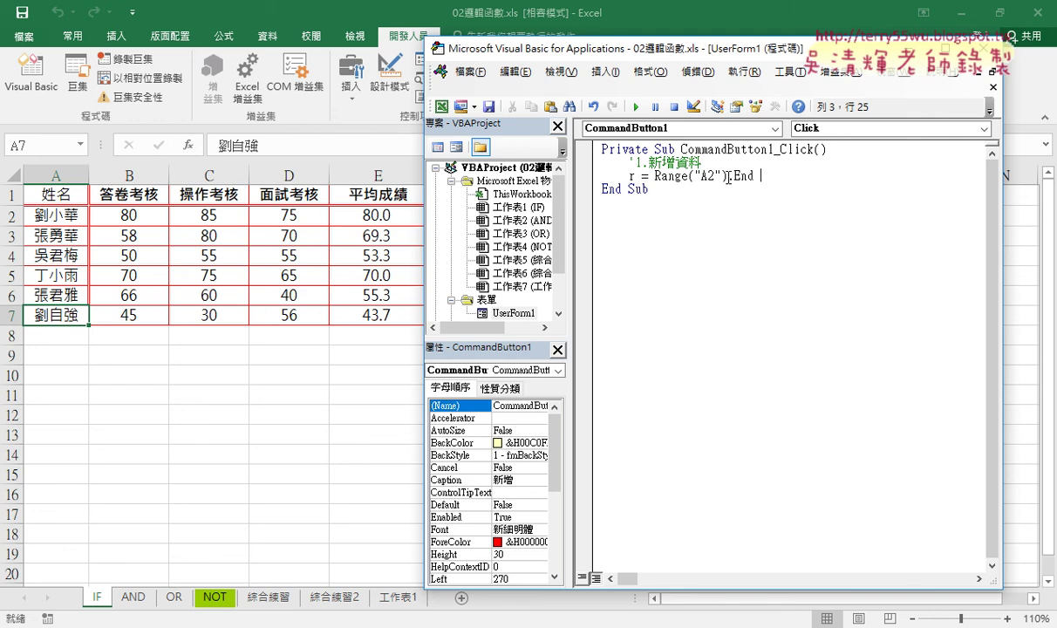
{"action": "type", "text": "("}
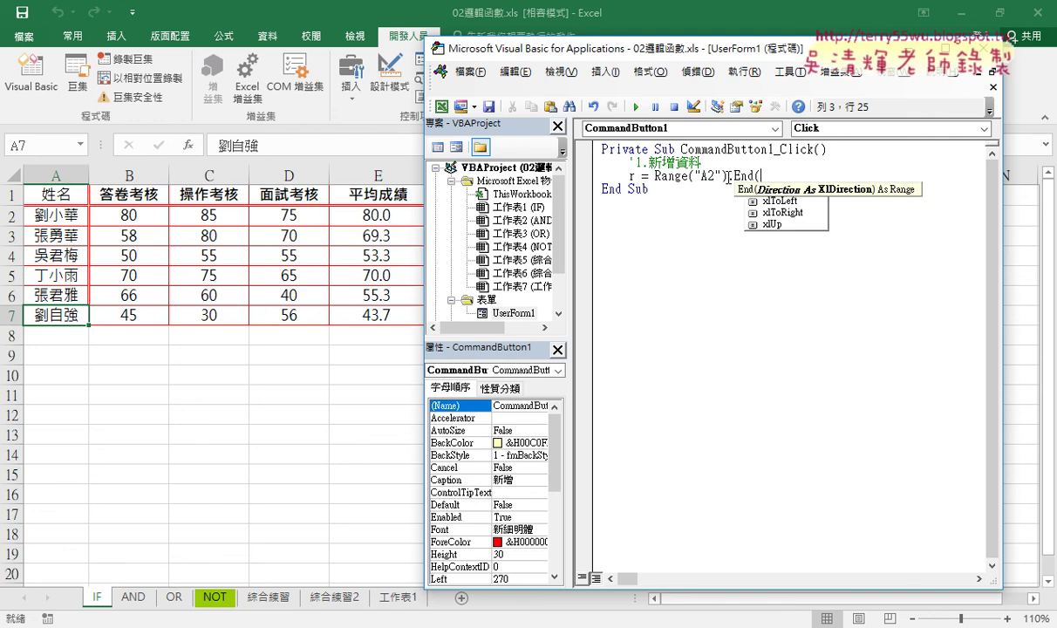
{"action": "key", "text": "Down"}
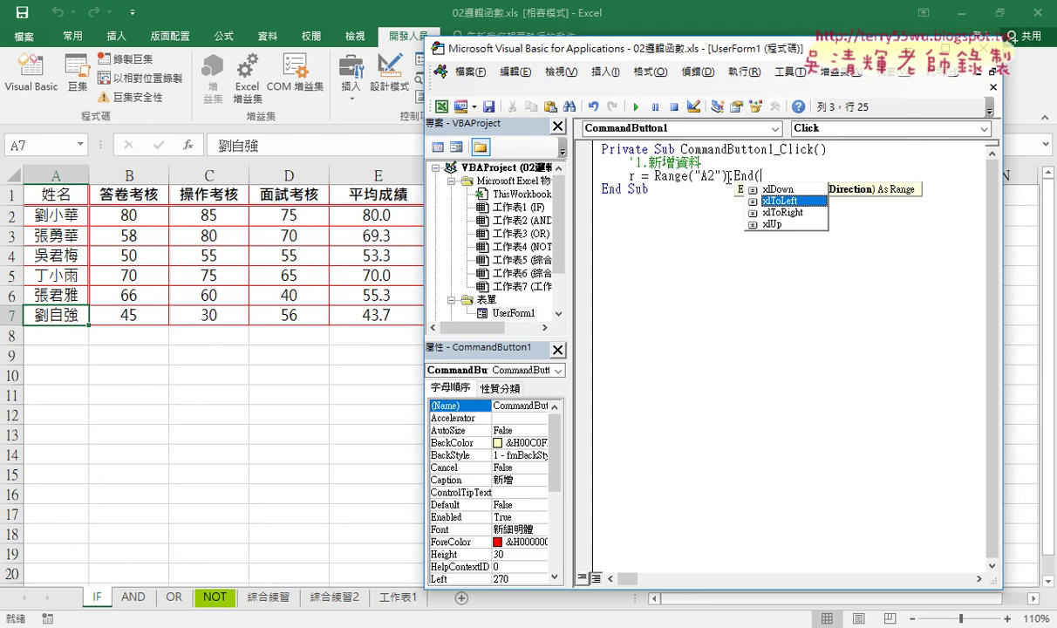
{"action": "key", "text": "Up"}
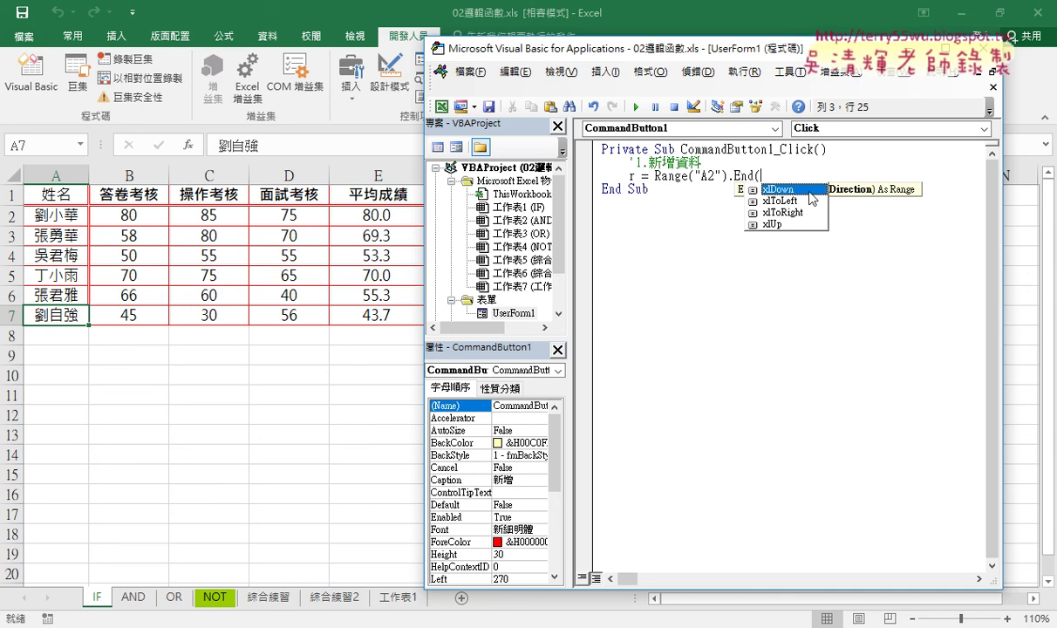
{"action": "double_click", "coordinate": [771, 189]}
{"action": "type", "text": ")"}
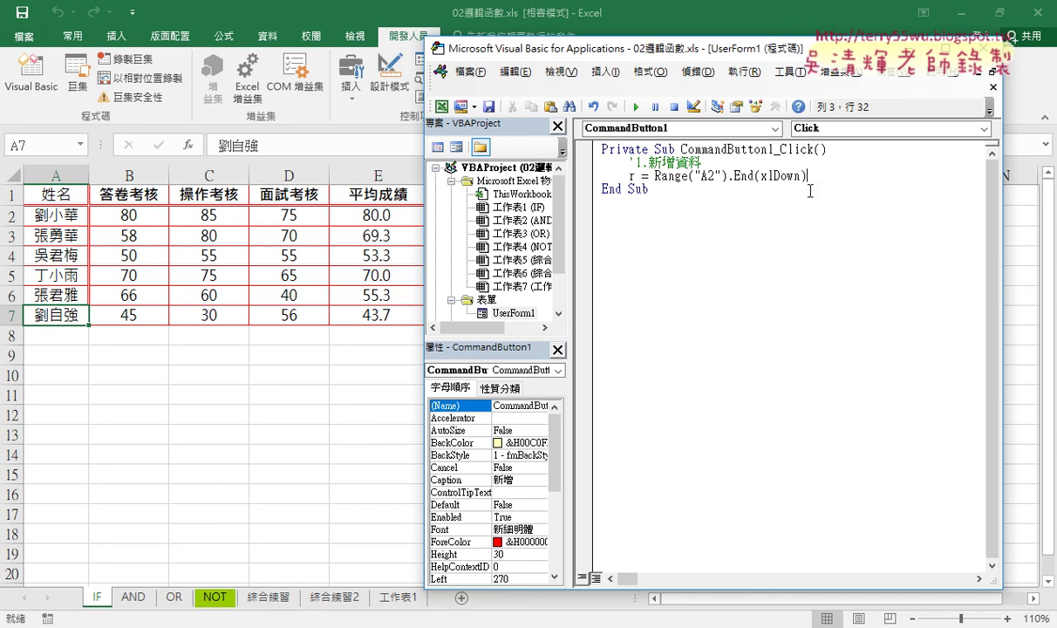
{"action": "left_click_drag", "start_coordinate": [818, 179], "coordinate": [756, 177]}
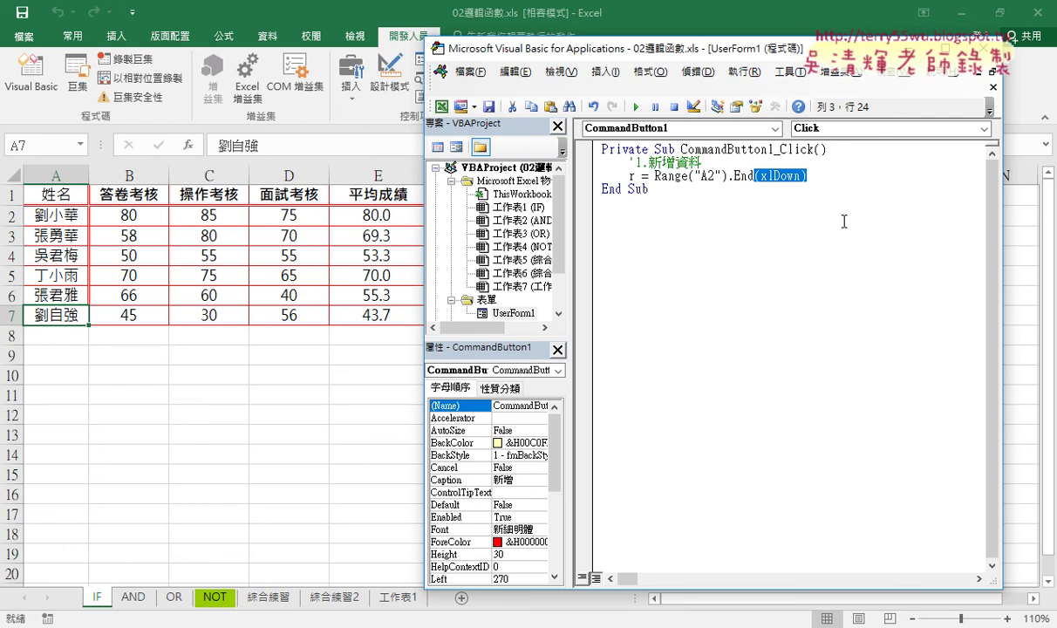
{"action": "left_click", "coordinate": [820, 175]}
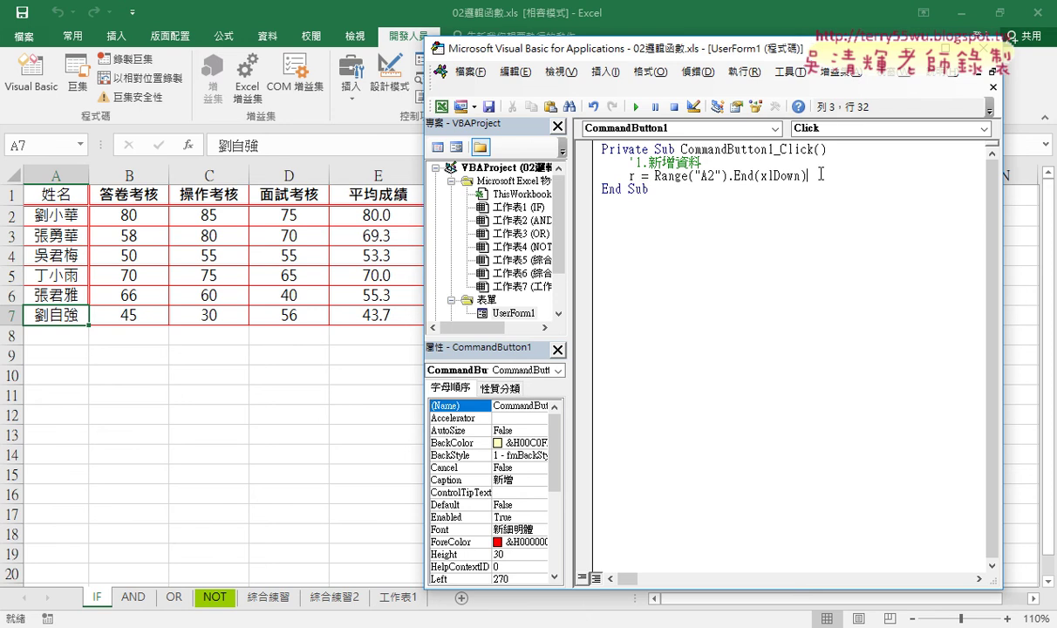
Step: Append .Row + 1 to line 3 and start a new line
{"action": "type", "text": "."}
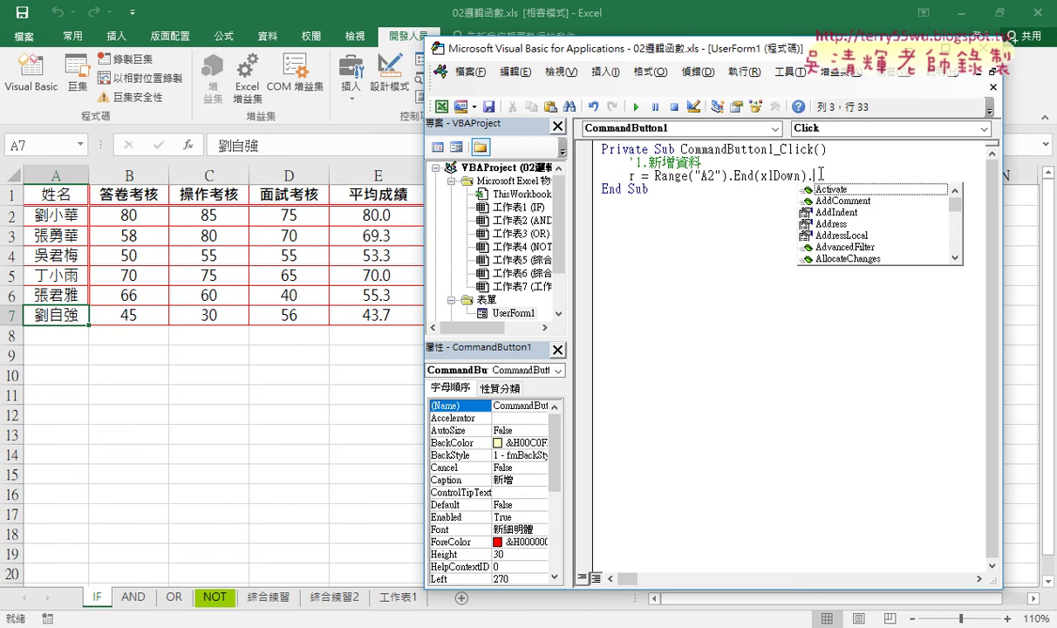
{"action": "type", "text": "row"}
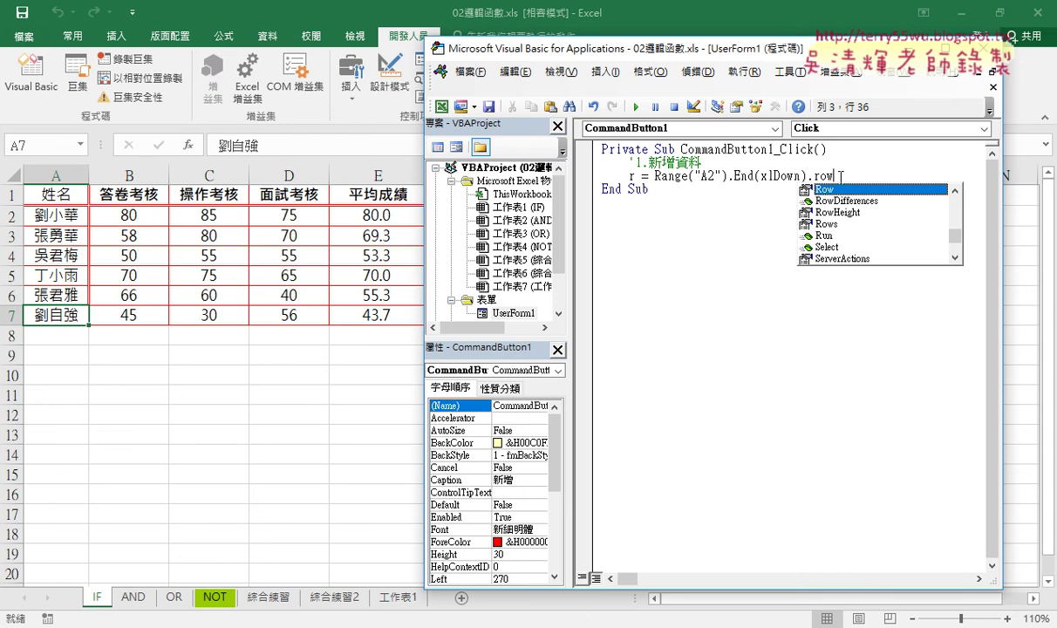
{"action": "double_click", "coordinate": [812, 176]}
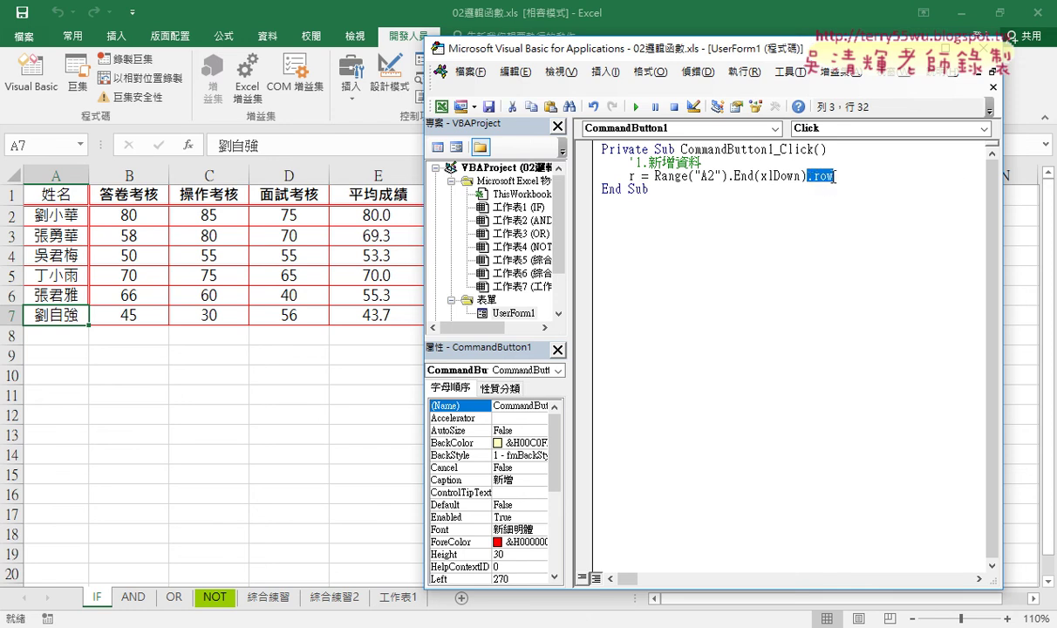
{"action": "type", "text": "."}
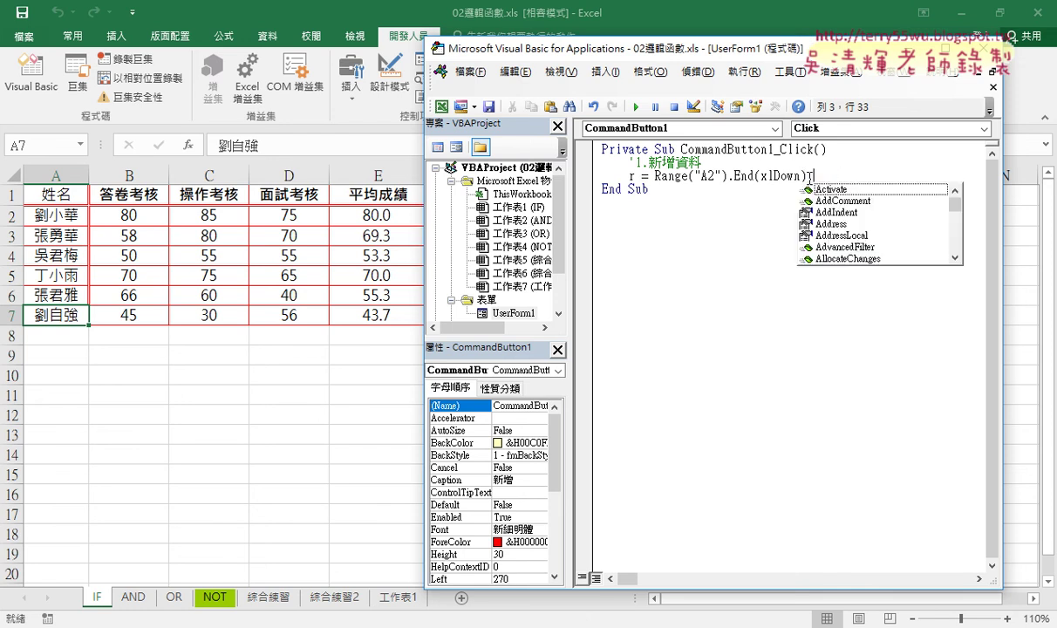
{"action": "type", "text": "row"}
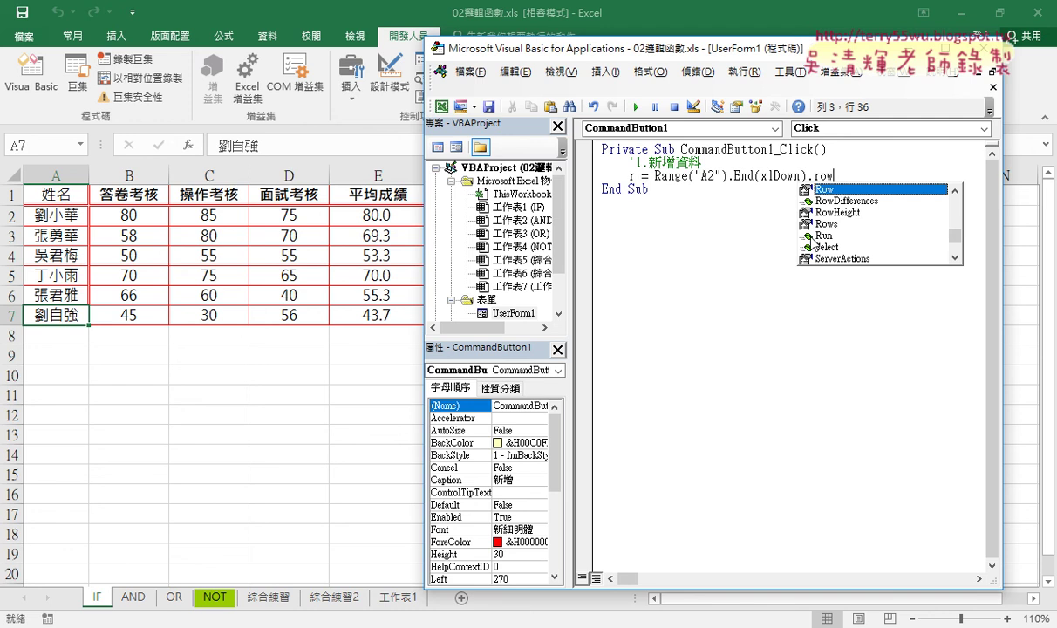
{"action": "type", "text": "+ 1"}
{"action": "key", "text": "Return"}
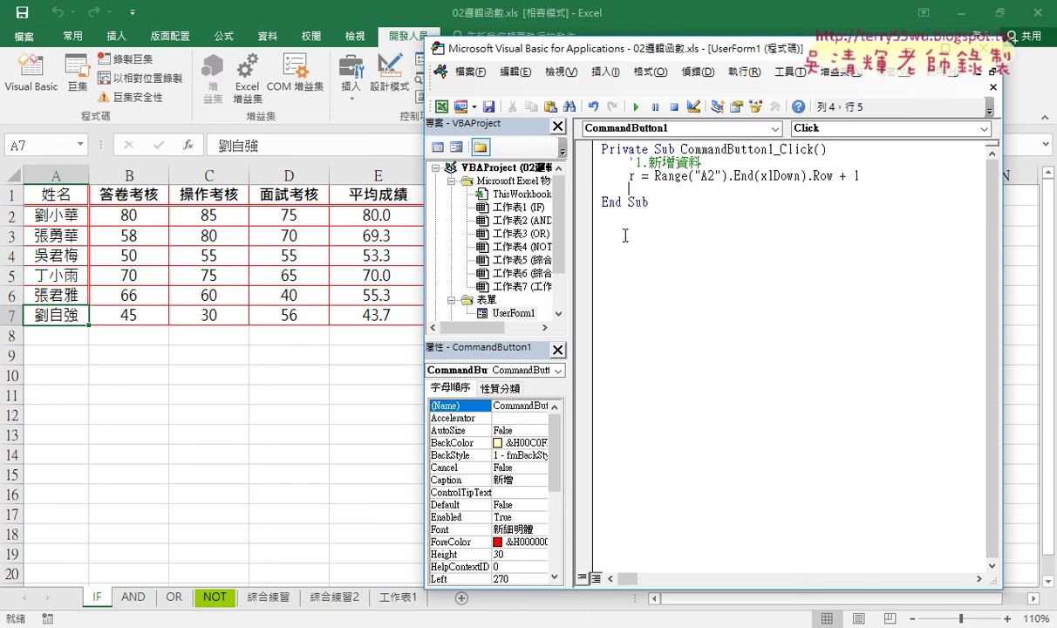
Step: Start line 4 of the 新增 click code with cells(r,"A")=
{"action": "double_click", "coordinate": [502, 311]}
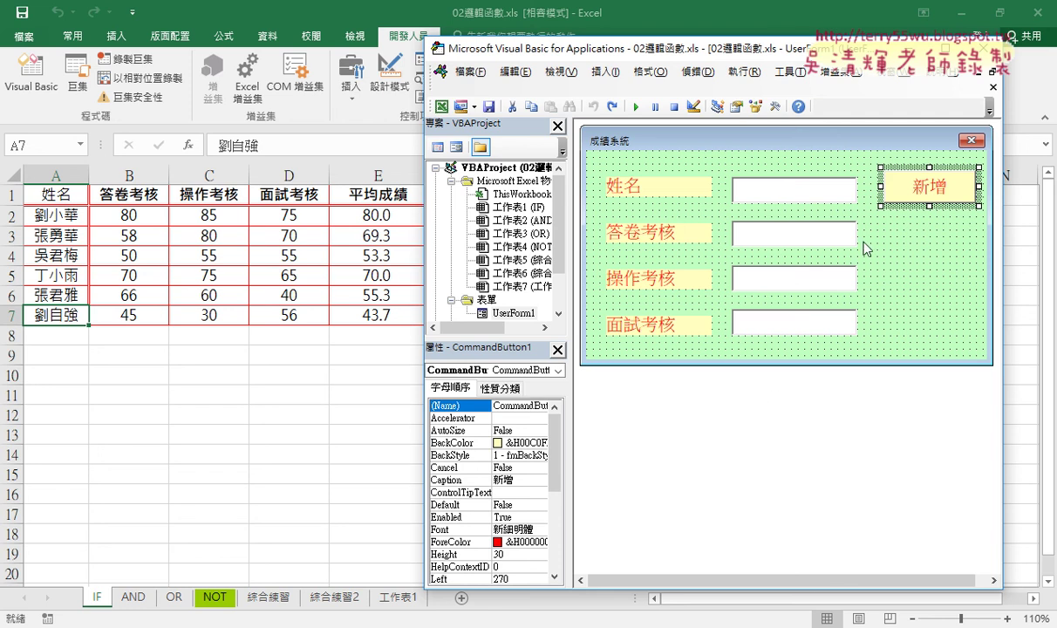
{"action": "double_click", "coordinate": [883, 192]}
{"action": "left_click", "coordinate": [689, 189]}
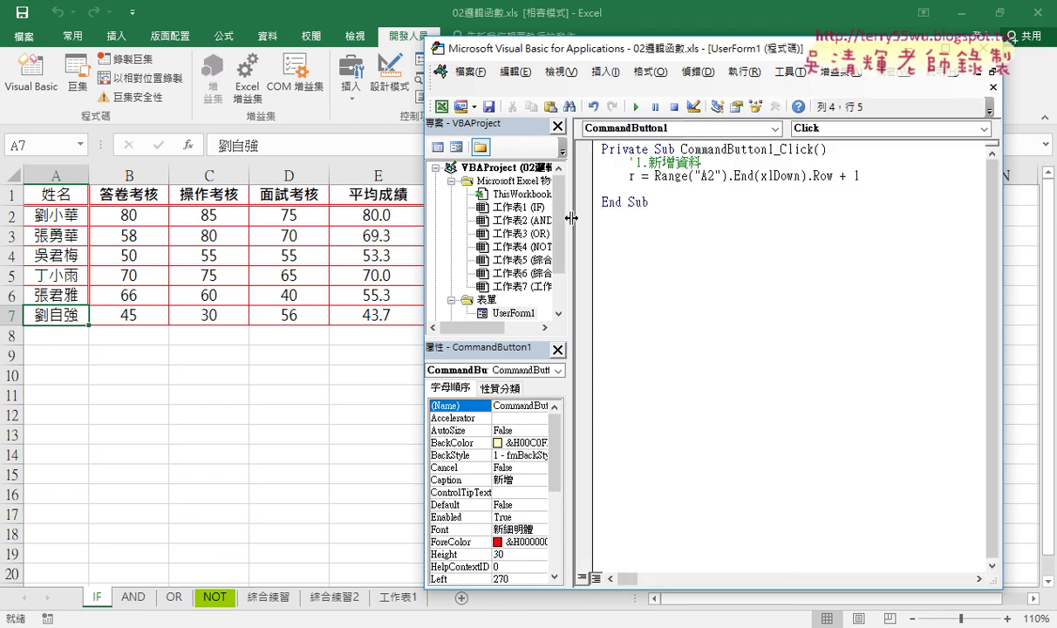
{"action": "type", "text": "cell"}
{"action": "type", "text": "s("}
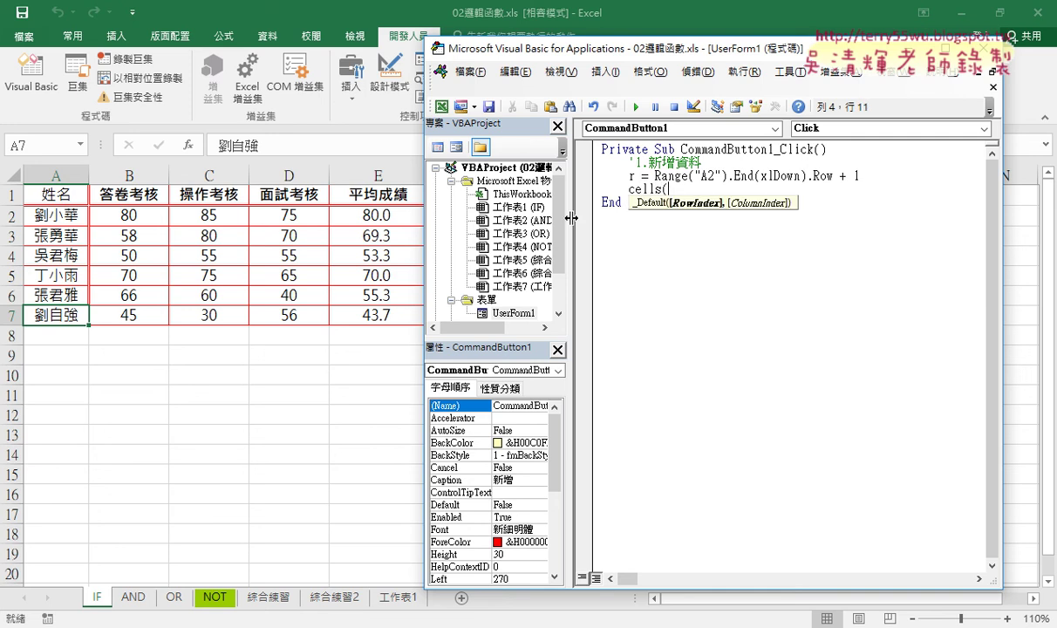
{"action": "type", "text": "r,"}
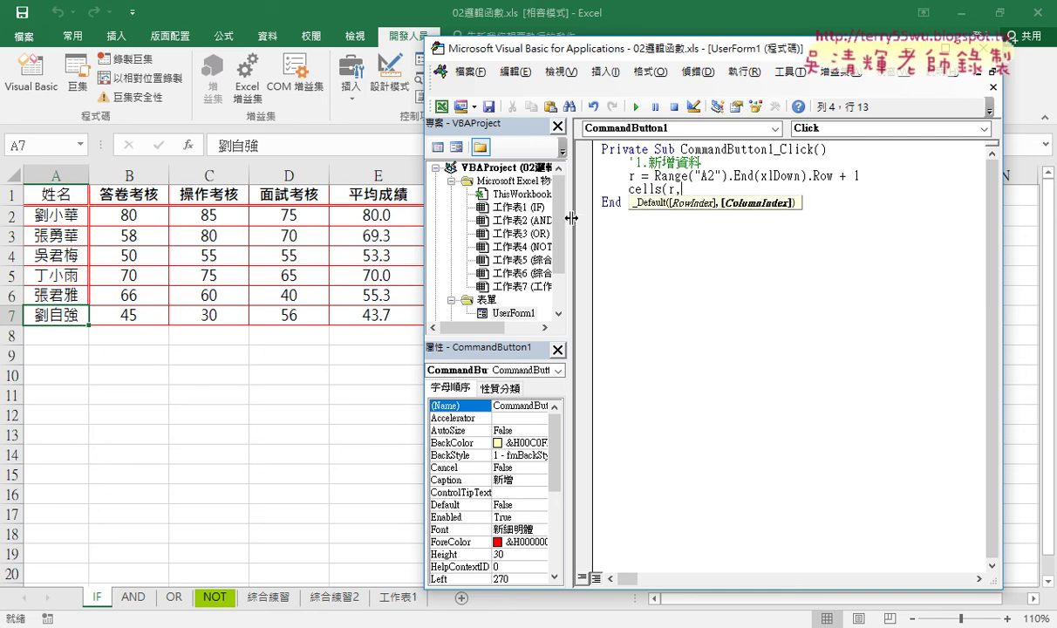
{"action": "type", "text": "\"A"}
{"action": "type", "text": "\")"}
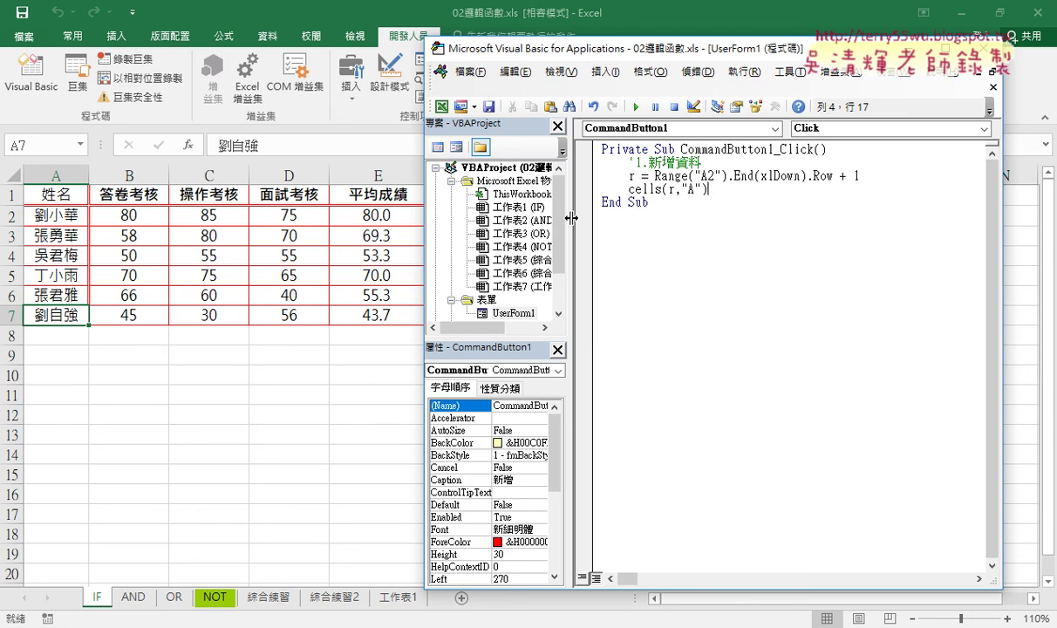
{"action": "type", "text": "="}
Step: Copy the 姓名 box name TextBox1 and complete the line with TextBox1.Text
{"action": "double_click", "coordinate": [519, 314]}
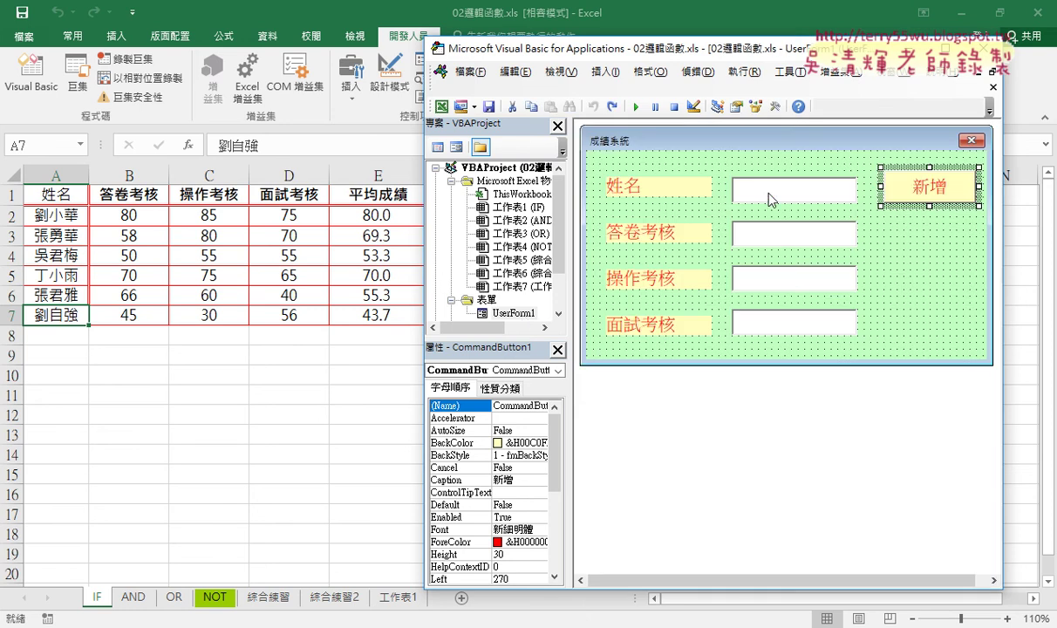
{"action": "left_click", "coordinate": [732, 185]}
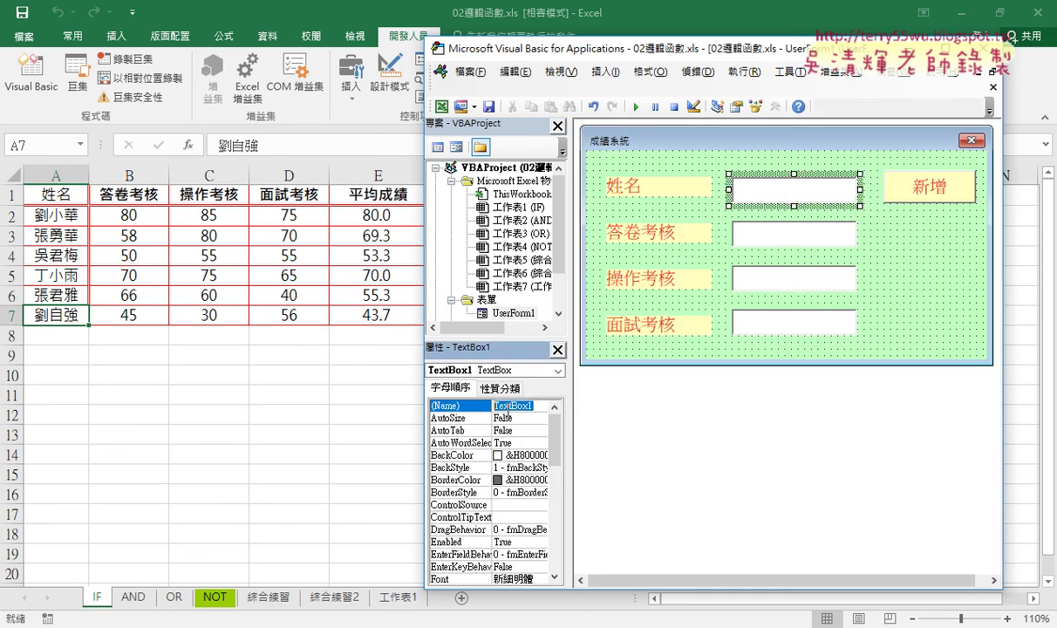
{"action": "right_click", "coordinate": [510, 406]}
{"action": "left_click", "coordinate": [583, 235]}
{"action": "double_click", "coordinate": [908, 192]}
{"action": "left_click", "coordinate": [746, 185]}
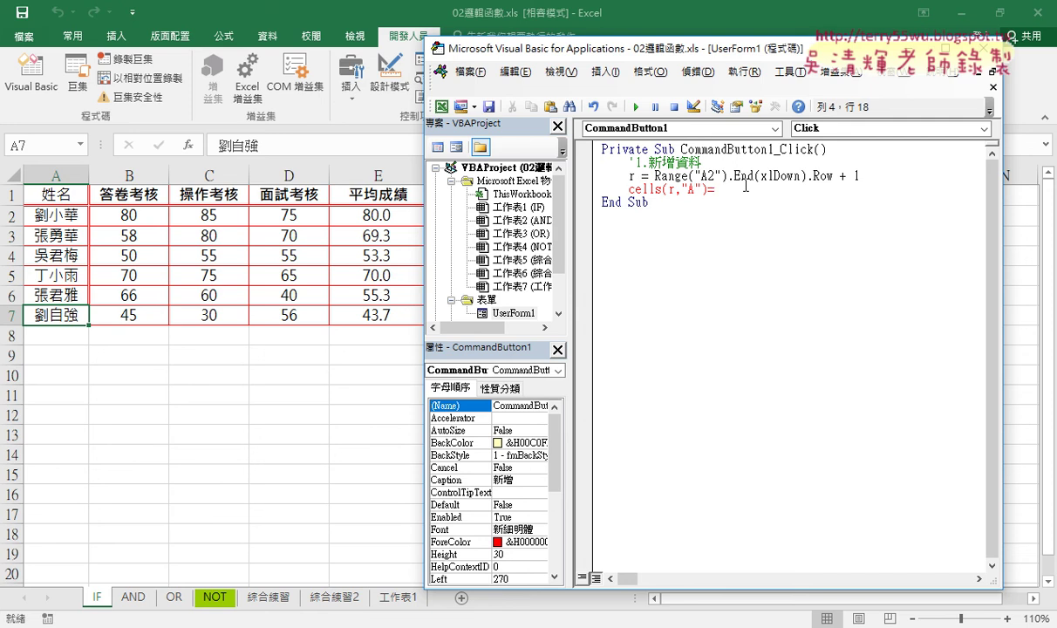
{"action": "type", "text": "TextBox1"}
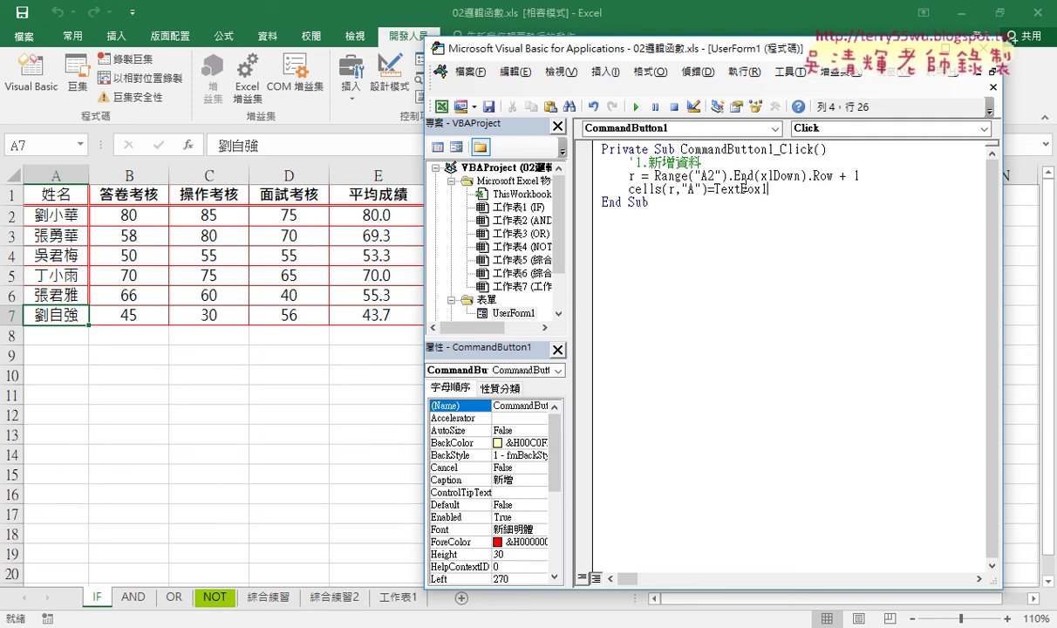
{"action": "type", "text": "."}
{"action": "type", "text": "t"}
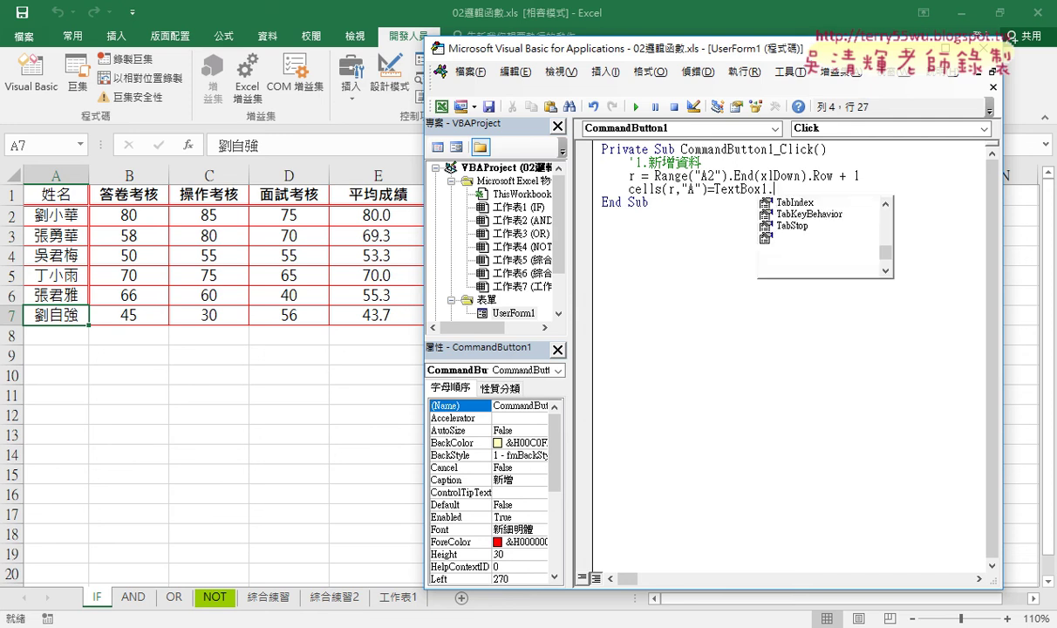
{"action": "type", "text": "ext"}
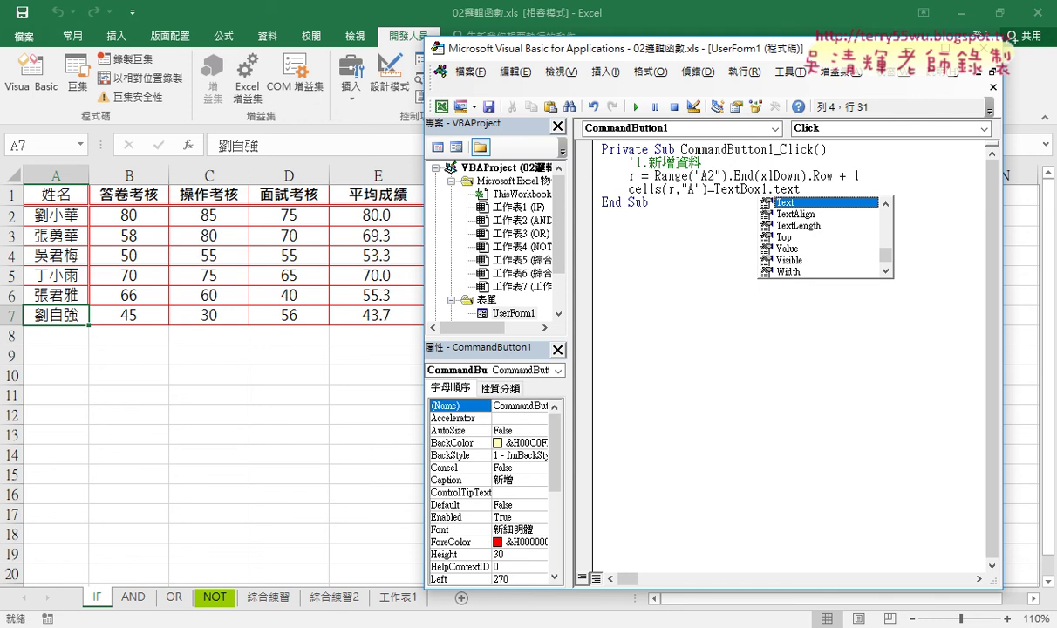
{"action": "left_click", "coordinate": [676, 300]}
{"action": "left_click_drag", "start_coordinate": [820, 188], "coordinate": [733, 188]}
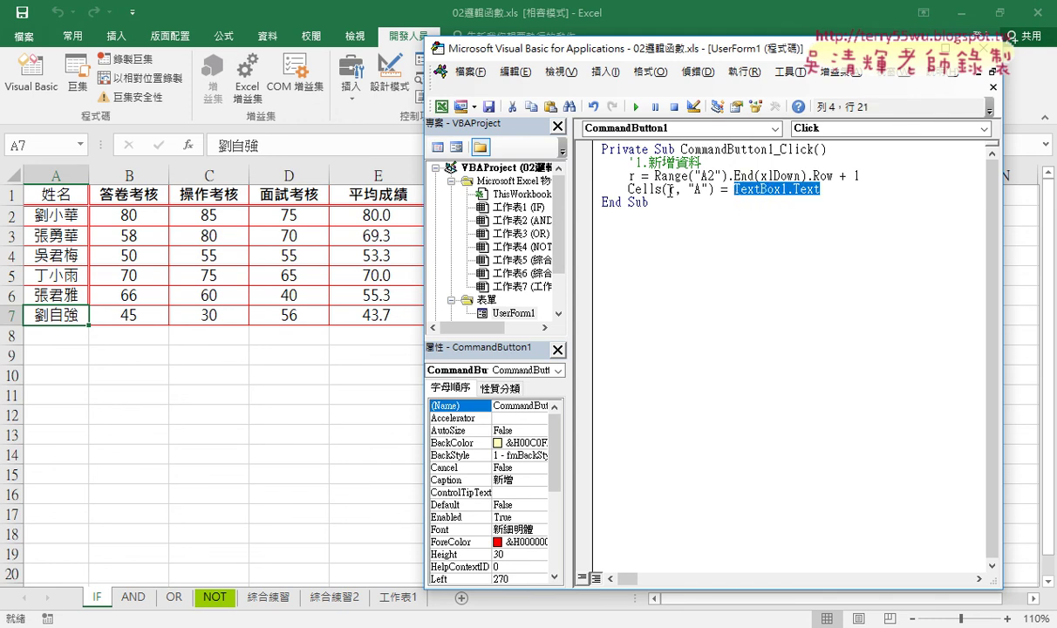
{"action": "left_click", "coordinate": [827, 188]}
Step: Duplicate the Cells(r, "A") = TextBox1.Text line three times below itself
{"action": "key", "text": "Return"}
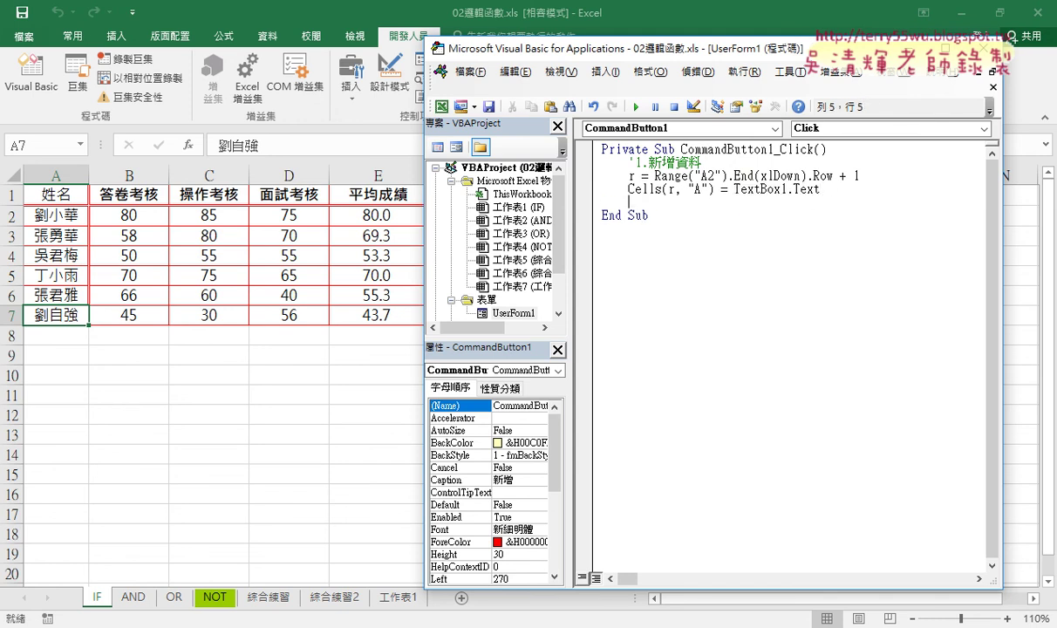
{"action": "left_click_drag", "start_coordinate": [821, 188], "coordinate": [629, 188]}
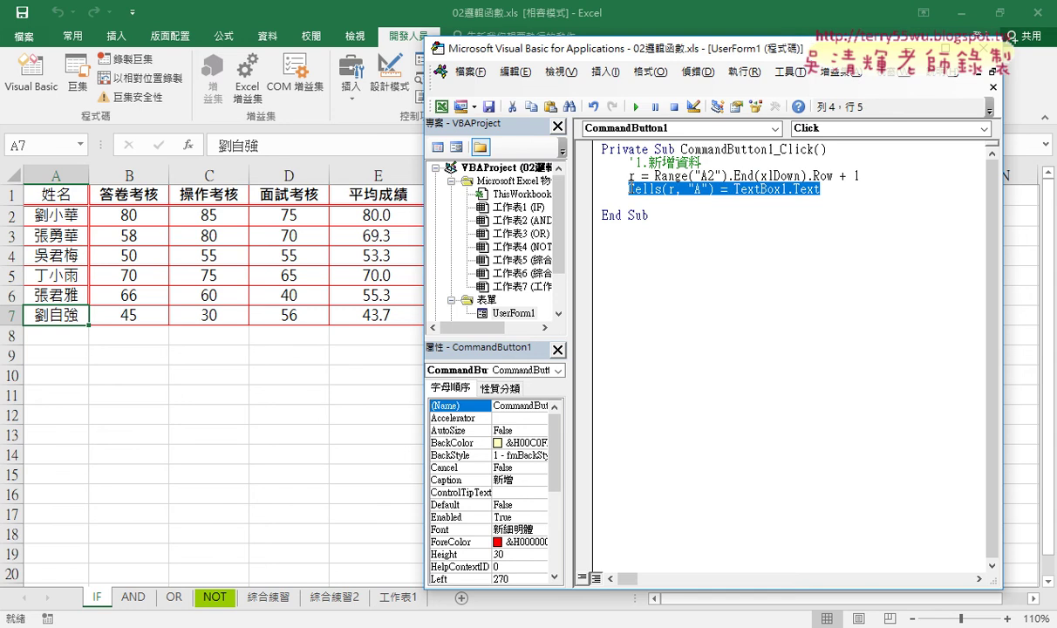
{"action": "key", "text": "ctrl+c"}
{"action": "left_click", "coordinate": [610, 201]}
{"action": "key", "text": "ctrl+v"}
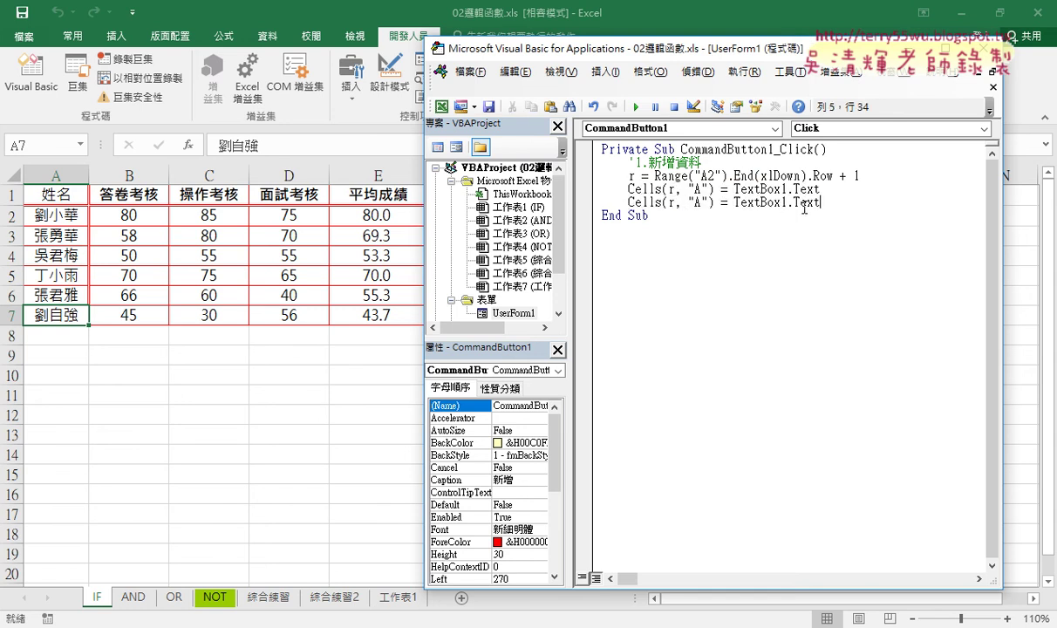
{"action": "key", "text": "Return"}
{"action": "key", "text": "ctrl+v"}
{"action": "key", "text": "Return"}
{"action": "key", "text": "ctrl+v"}
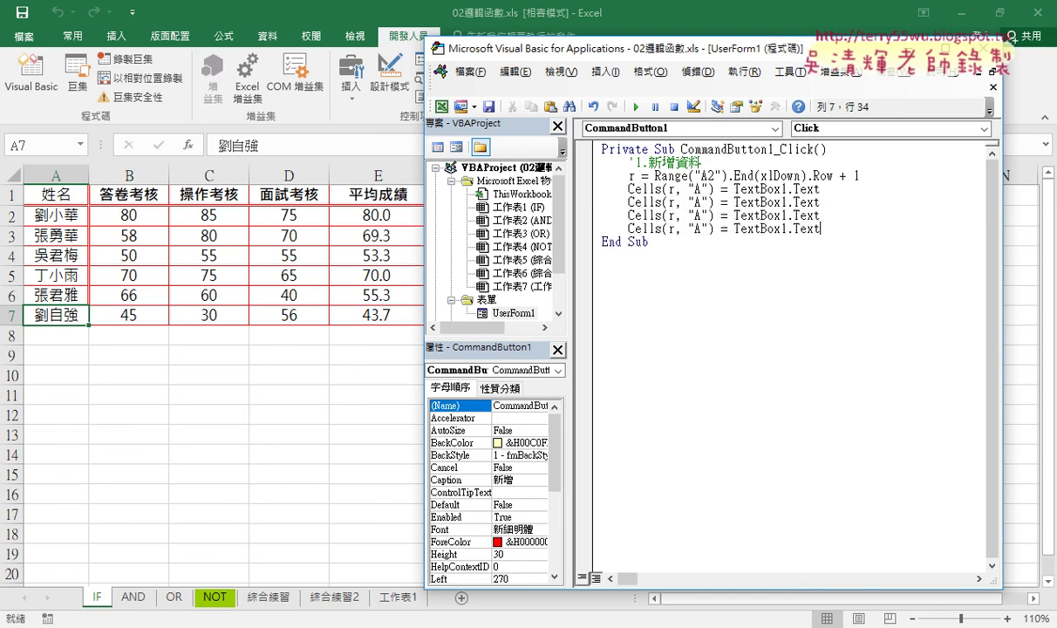
Step: Change the column letters on the three copied lines to B, C and D
{"action": "double_click", "coordinate": [698, 202]}
{"action": "type", "text": "B"}
{"action": "key", "text": "Down"}
{"action": "key", "text": "BackSpace"}
{"action": "type", "text": "C"}
{"action": "key", "text": "Down"}
{"action": "key", "text": "BackSpace"}
Step: Change the text boxes on those lines to TextBox2, TextBox3 and TextBox4
{"action": "left_click", "coordinate": [789, 201]}
{"action": "key", "text": "shift+Left"}
{"action": "type", "text": "2"}
{"action": "key", "text": "Down"}
{"action": "key", "text": "BackSpace"}
{"action": "type", "text": "3"}
{"action": "left_click", "coordinate": [786, 229]}
{"action": "key", "text": "shift+Left"}
{"action": "type", "text": "4"}
{"action": "left_click", "coordinate": [723, 215]}
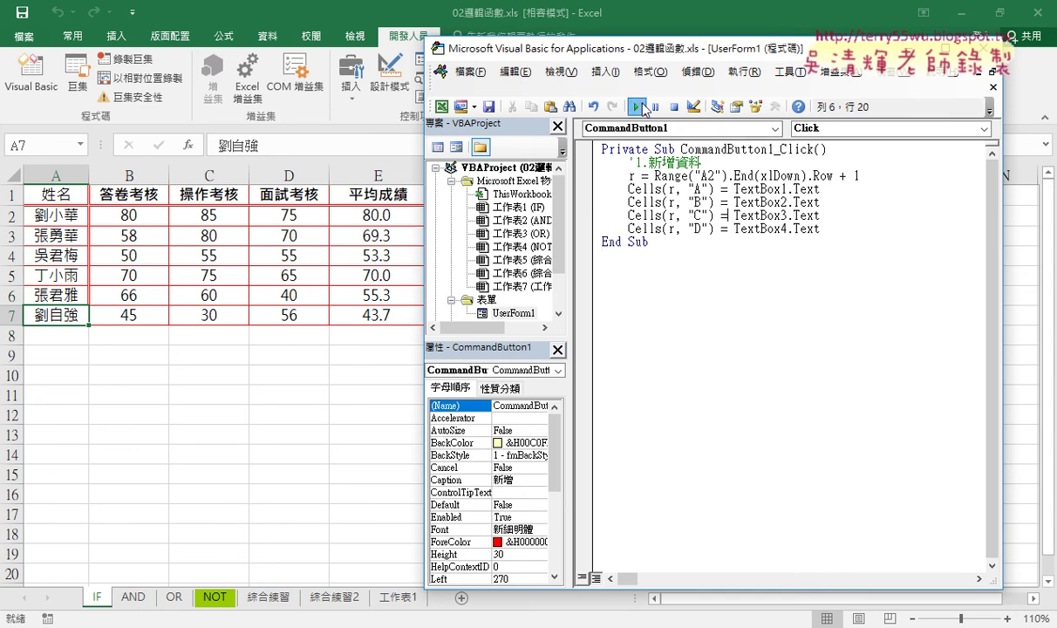
Step: Run the form and add AAA with scores 56, 89 and 87 as row 8
{"action": "left_click", "coordinate": [643, 107]}
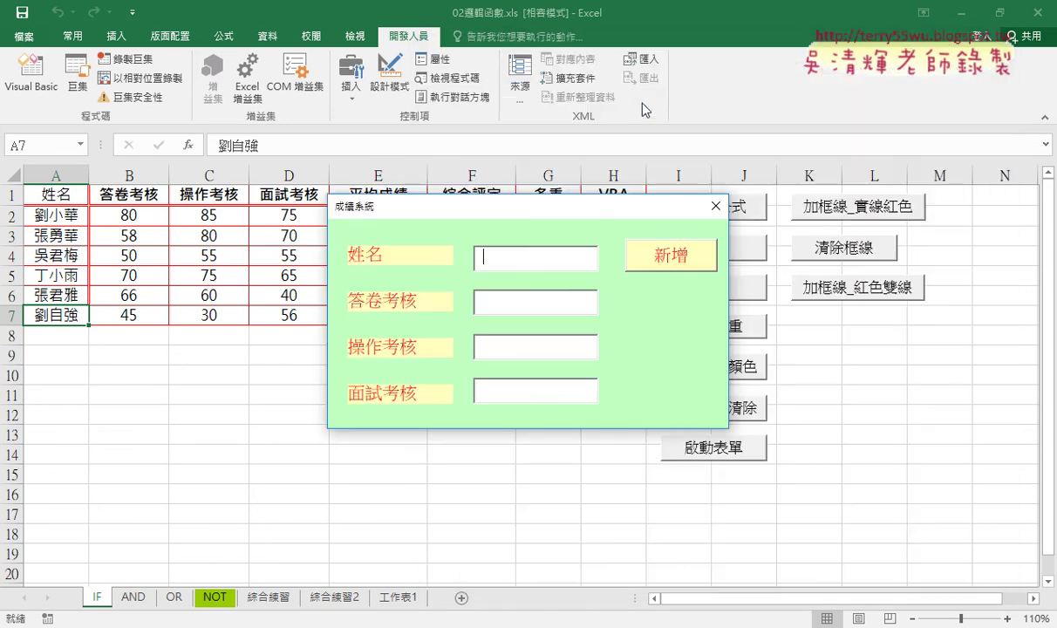
{"action": "left_click_drag", "start_coordinate": [674, 177], "coordinate": [820, 106]}
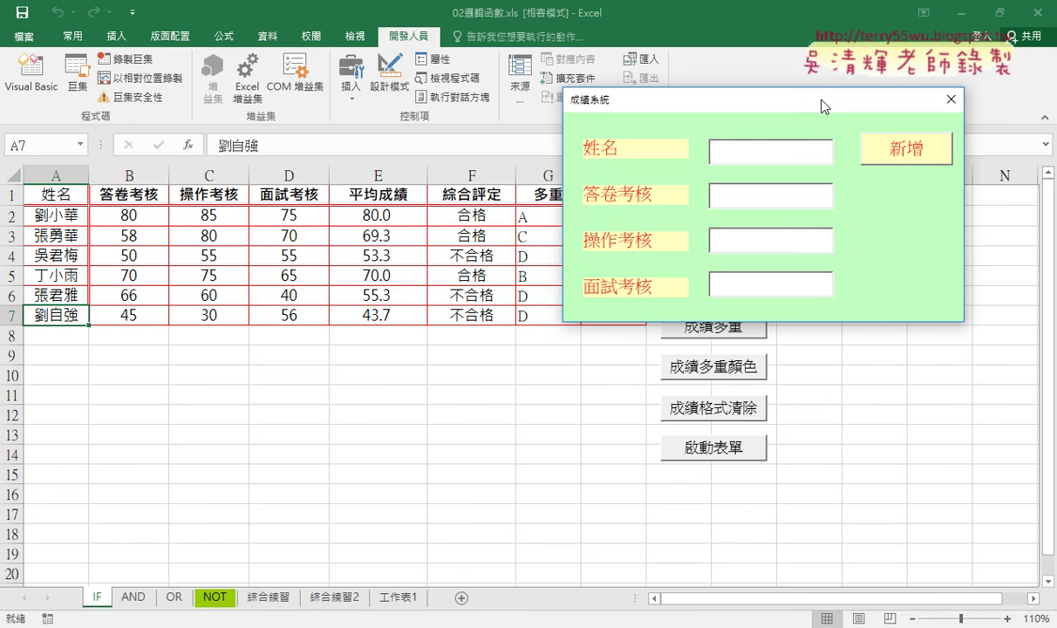
{"action": "type", "text": "AAA"}
{"action": "key", "text": "Tab"}
{"action": "type", "text": "56"}
{"action": "key", "text": "Tab"}
{"action": "type", "text": "89"}
{"action": "key", "text": "Tab"}
{"action": "type", "text": "87"}
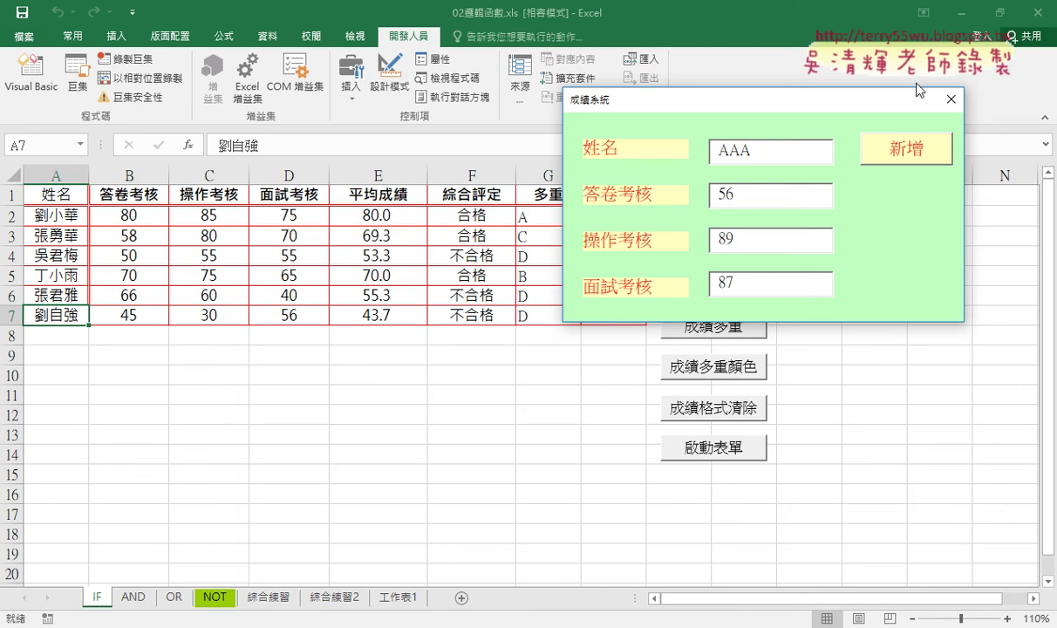
{"action": "left_click", "coordinate": [904, 157]}
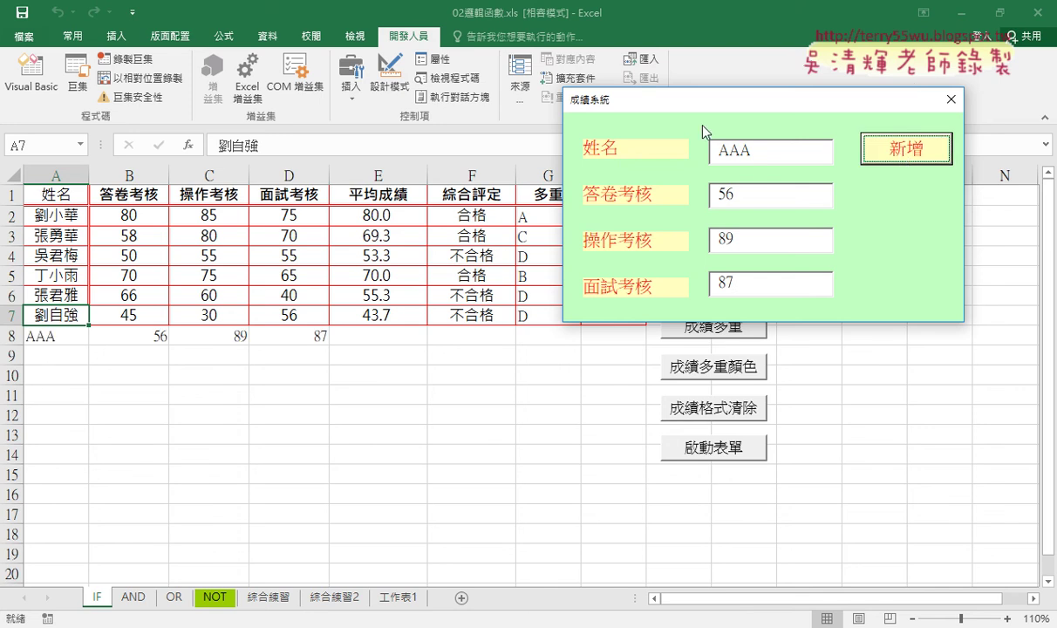
Step: Add BBB and CCC with the same scores as rows 9 and 10
{"action": "key", "text": "Tab"}
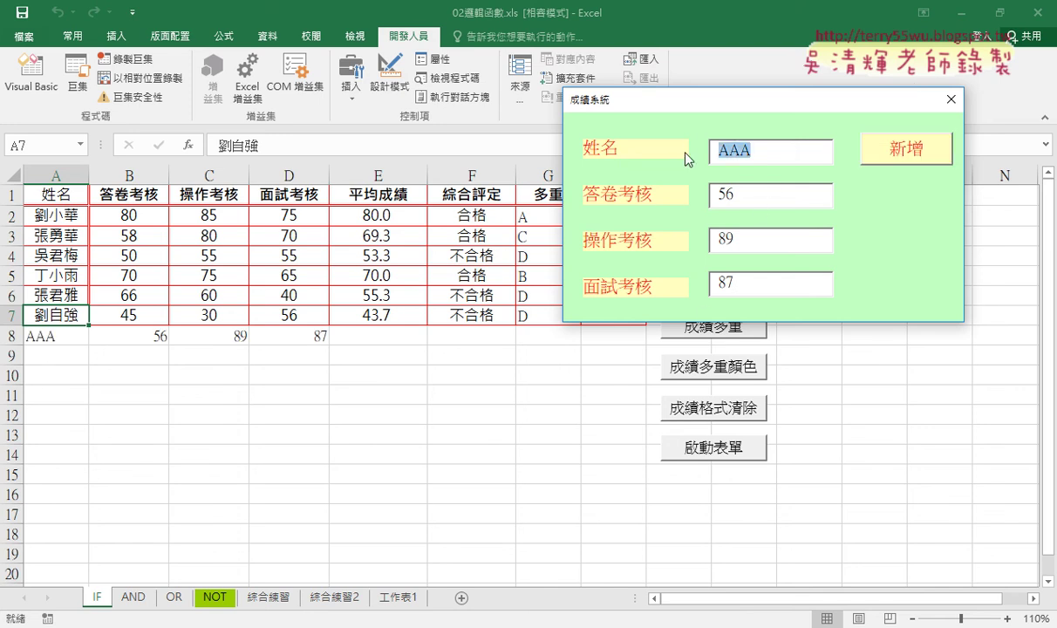
{"action": "type", "text": "BBB"}
{"action": "left_click", "coordinate": [905, 150]}
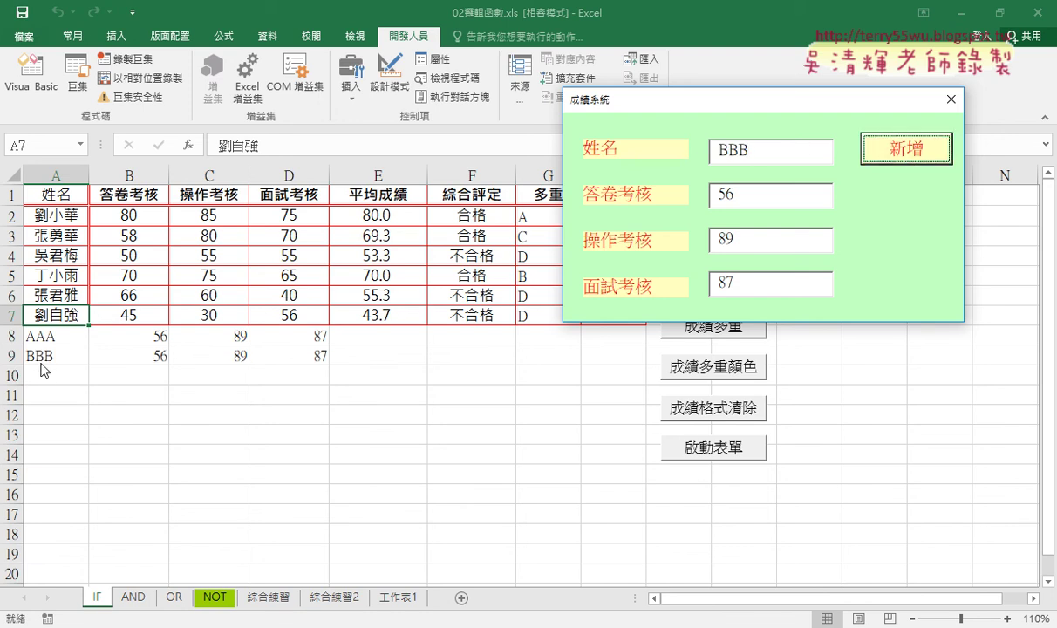
{"action": "left_click_drag", "start_coordinate": [779, 150], "coordinate": [668, 159]}
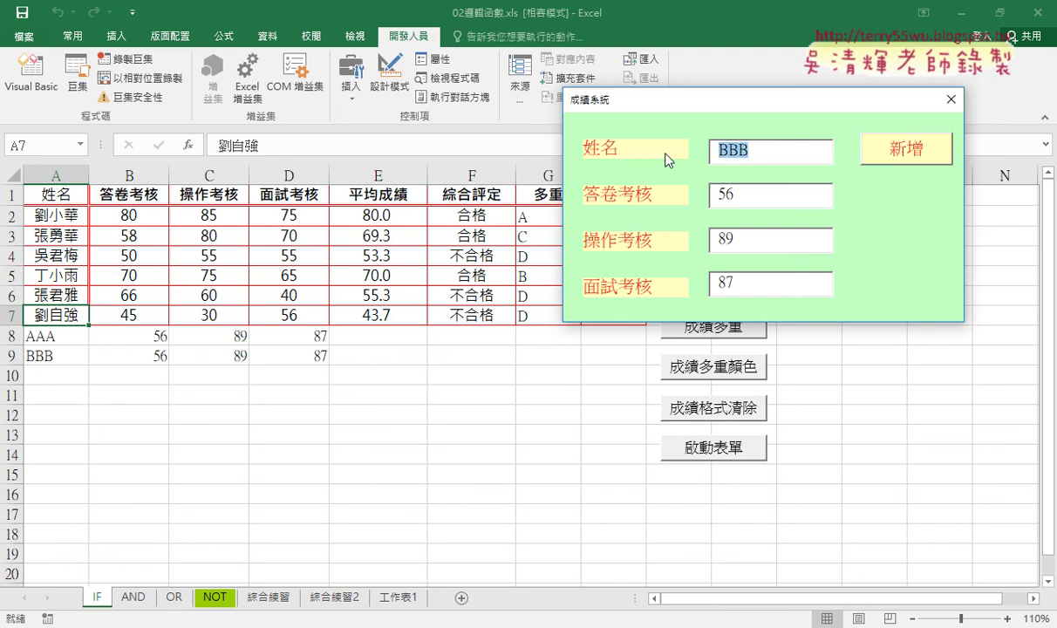
{"action": "type", "text": "CCC"}
{"action": "left_click", "coordinate": [932, 157]}
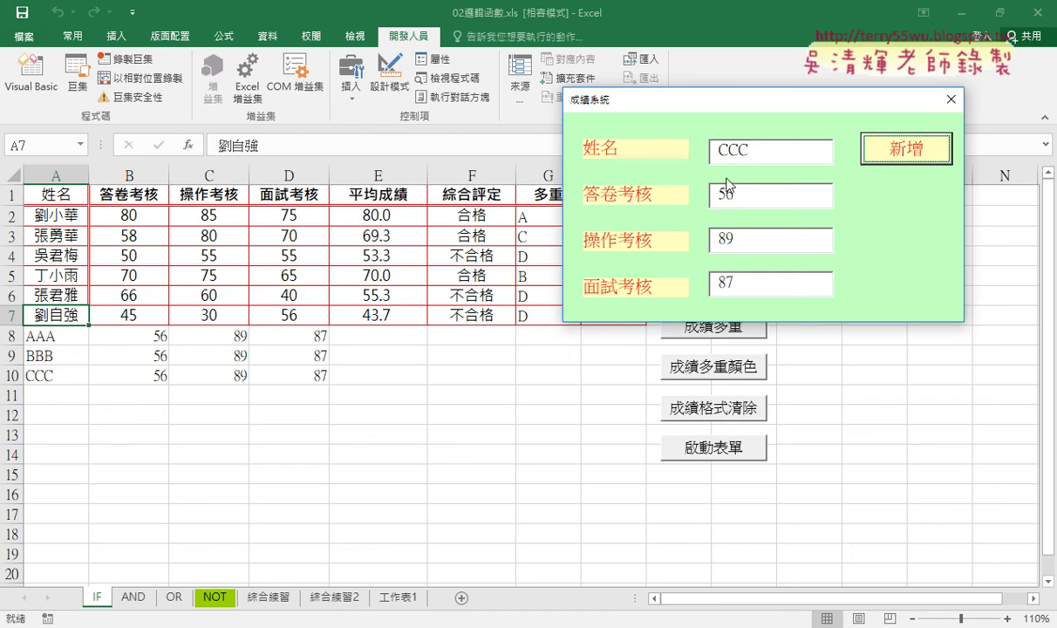
Step: Move the running grade form aside and close it to return to the form designer
{"action": "left_click_drag", "start_coordinate": [818, 109], "coordinate": [819, 70]}
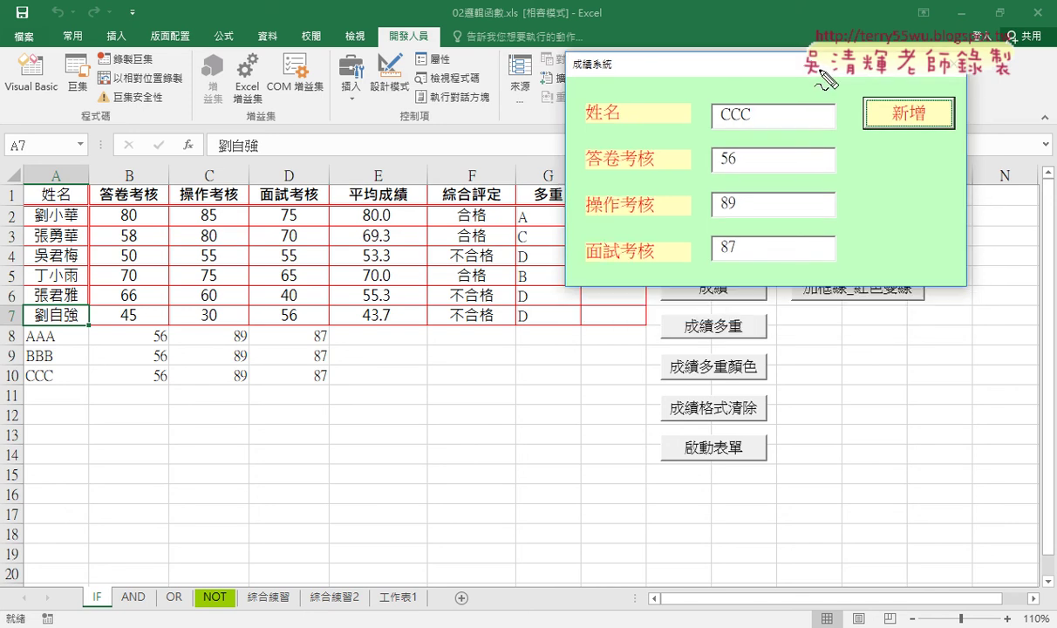
{"action": "left_click_drag", "start_coordinate": [336, 330], "coordinate": [428, 349]}
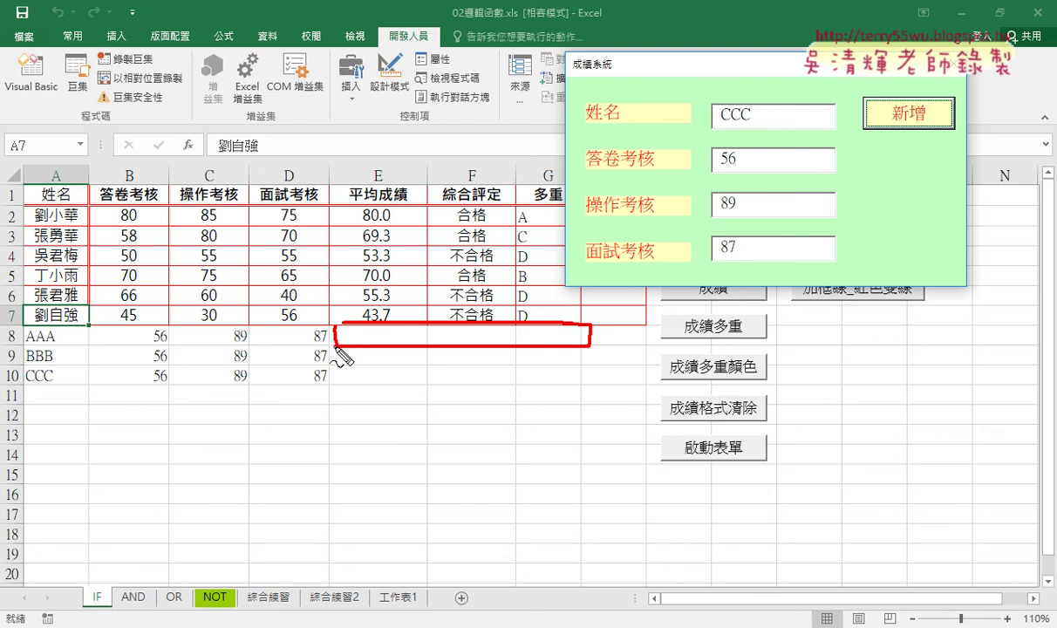
{"action": "left_click_drag", "start_coordinate": [334, 349], "coordinate": [333, 365]}
{"action": "mouse_move", "coordinate": [581, 348]}
{"action": "left_mouse_down"}
{"action": "mouse_move", "coordinate": [530, 366]}
{"action": "mouse_move", "coordinate": [332, 365]}
{"action": "left_mouse_up"}
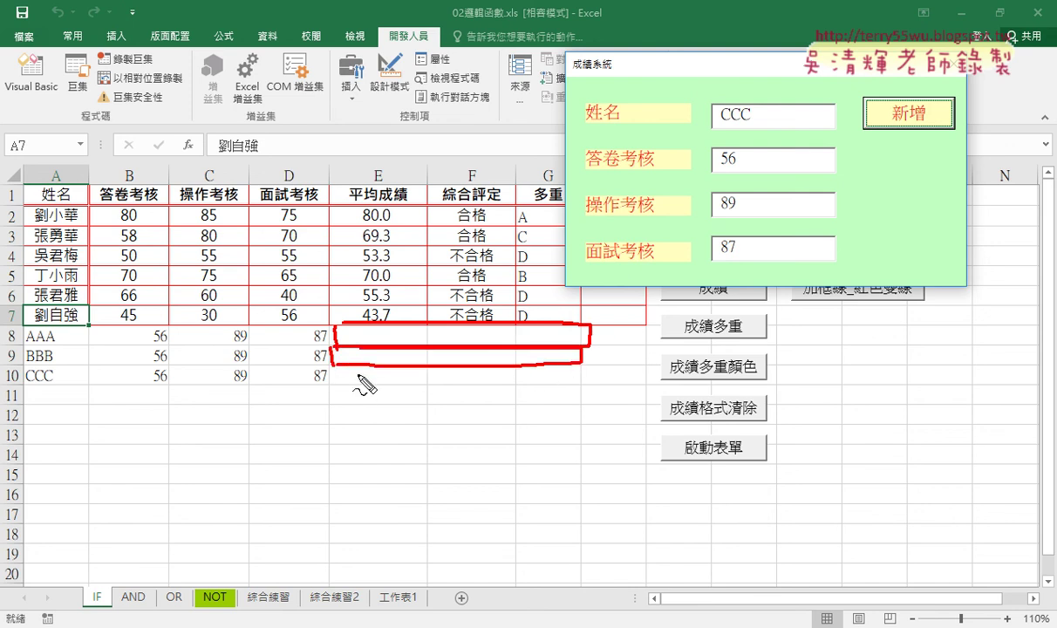
{"action": "key", "text": "Escape"}
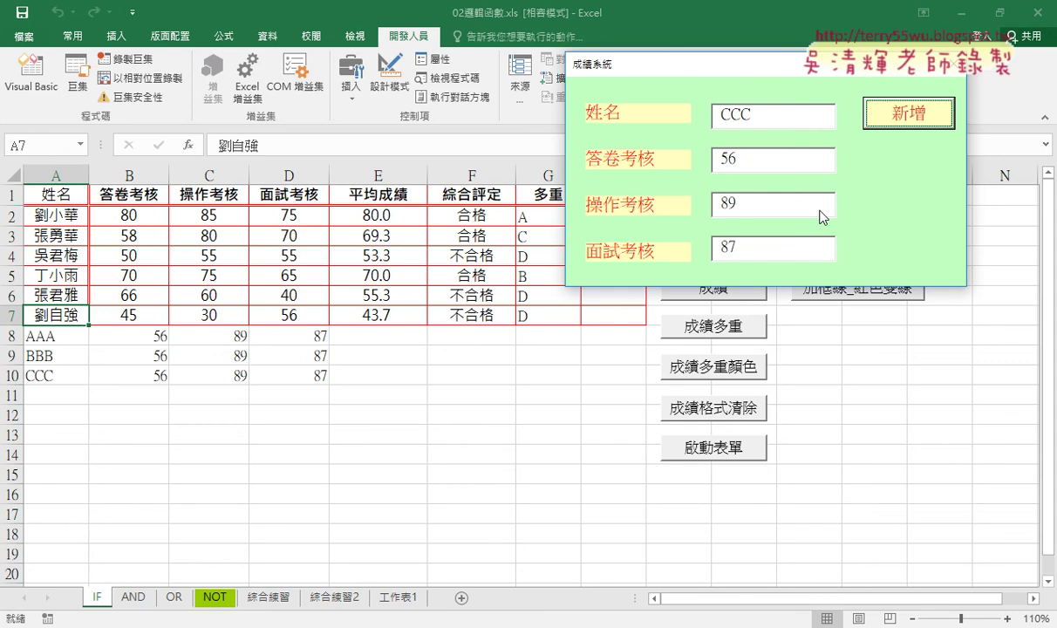
{"action": "left_click", "coordinate": [958, 66]}
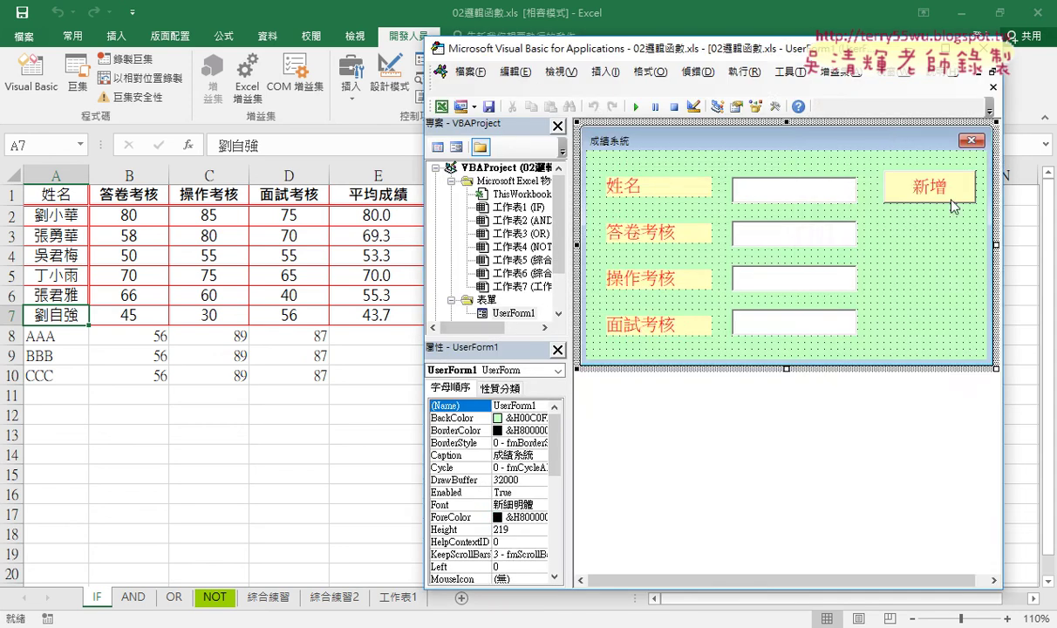
Step: Reopen the 新增 button's code and add a blank line after the Cells(r, "D") line
{"action": "double_click", "coordinate": [904, 194]}
{"action": "left_click", "coordinate": [830, 228]}
{"action": "key", "text": "Return"}
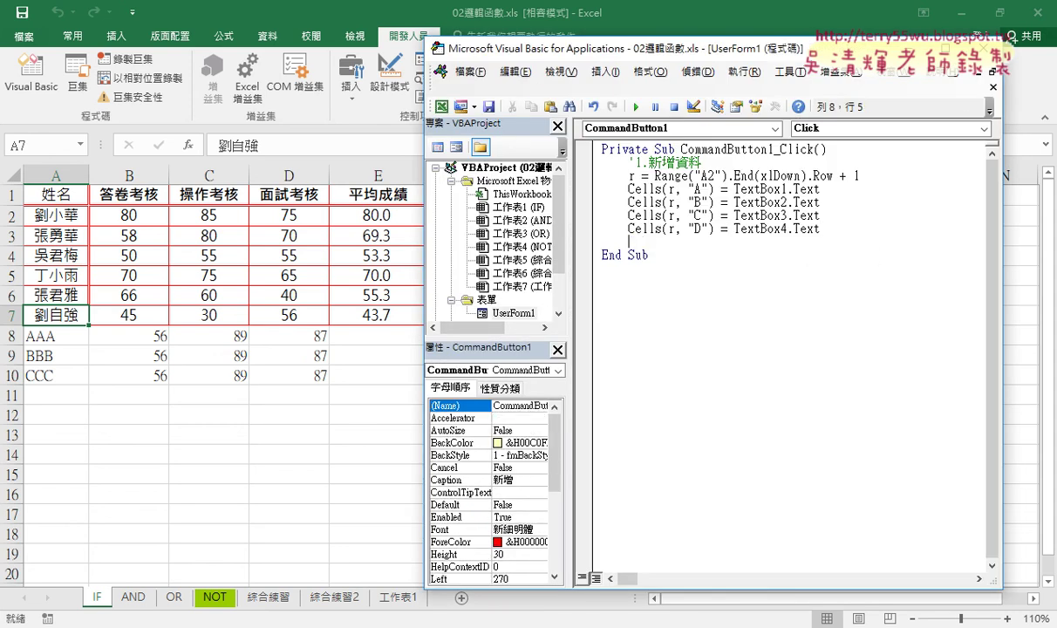